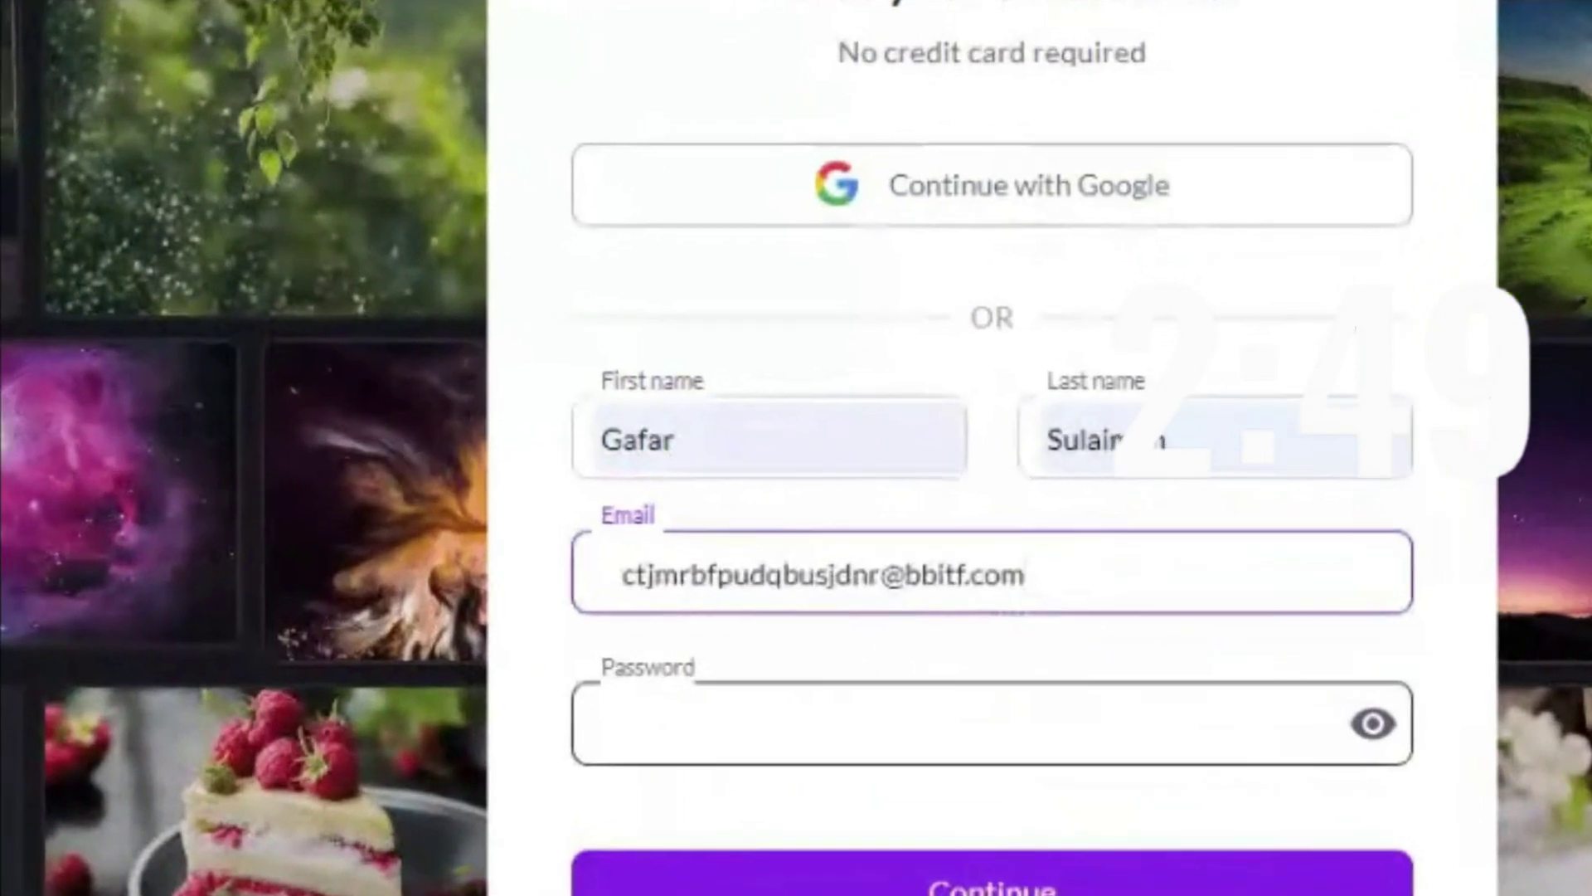
- Enter a new password and submit the signup details
{"action": "key", "text": "Tab"}
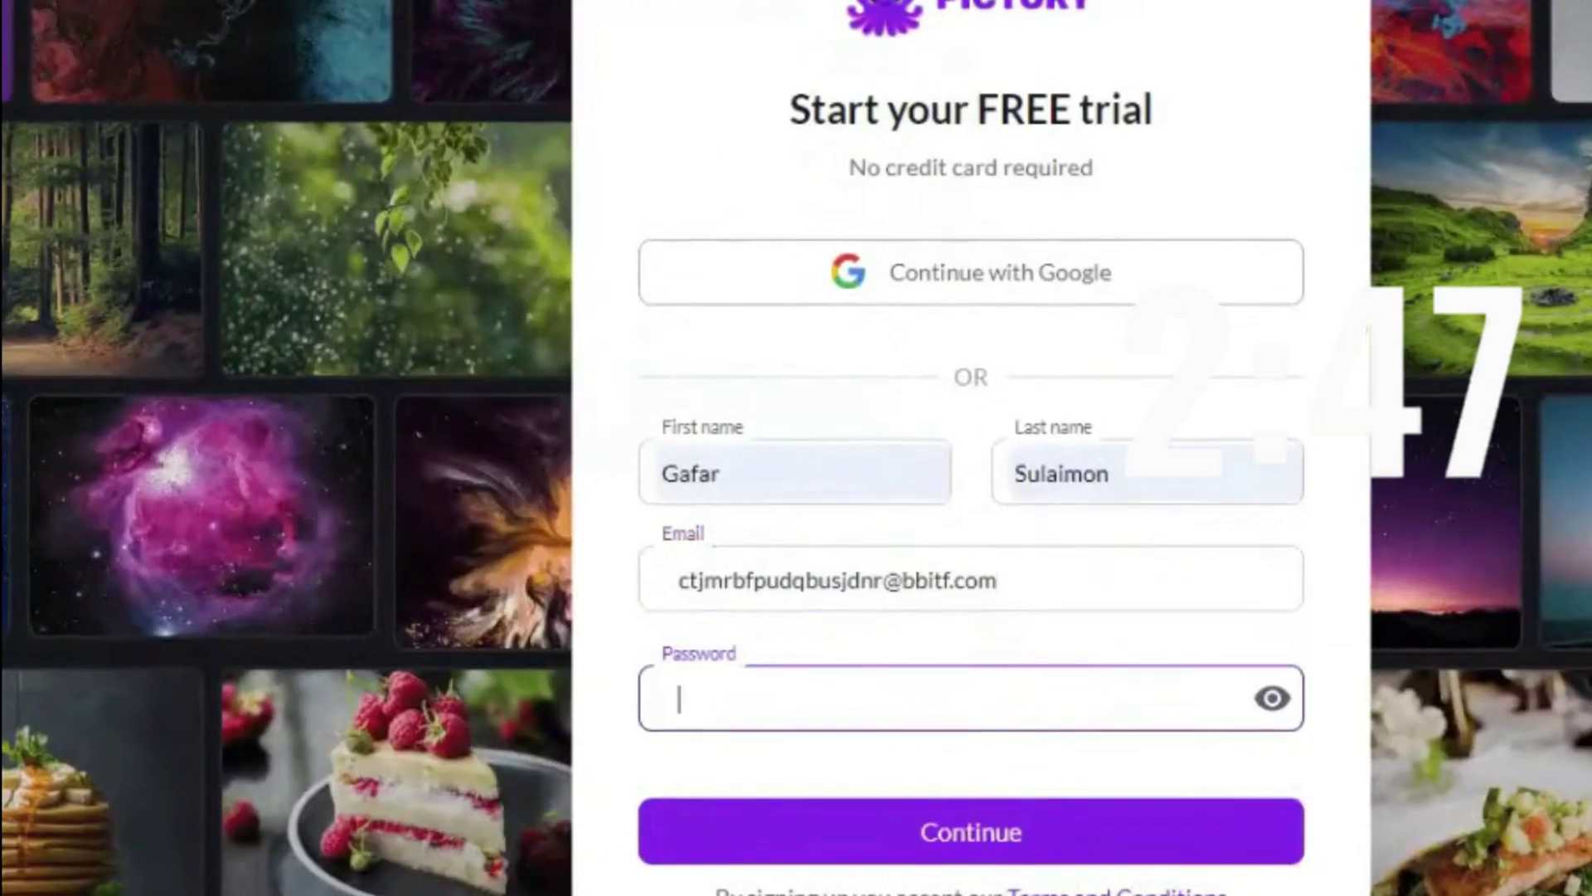
{"action": "type", "text": "Pas"}
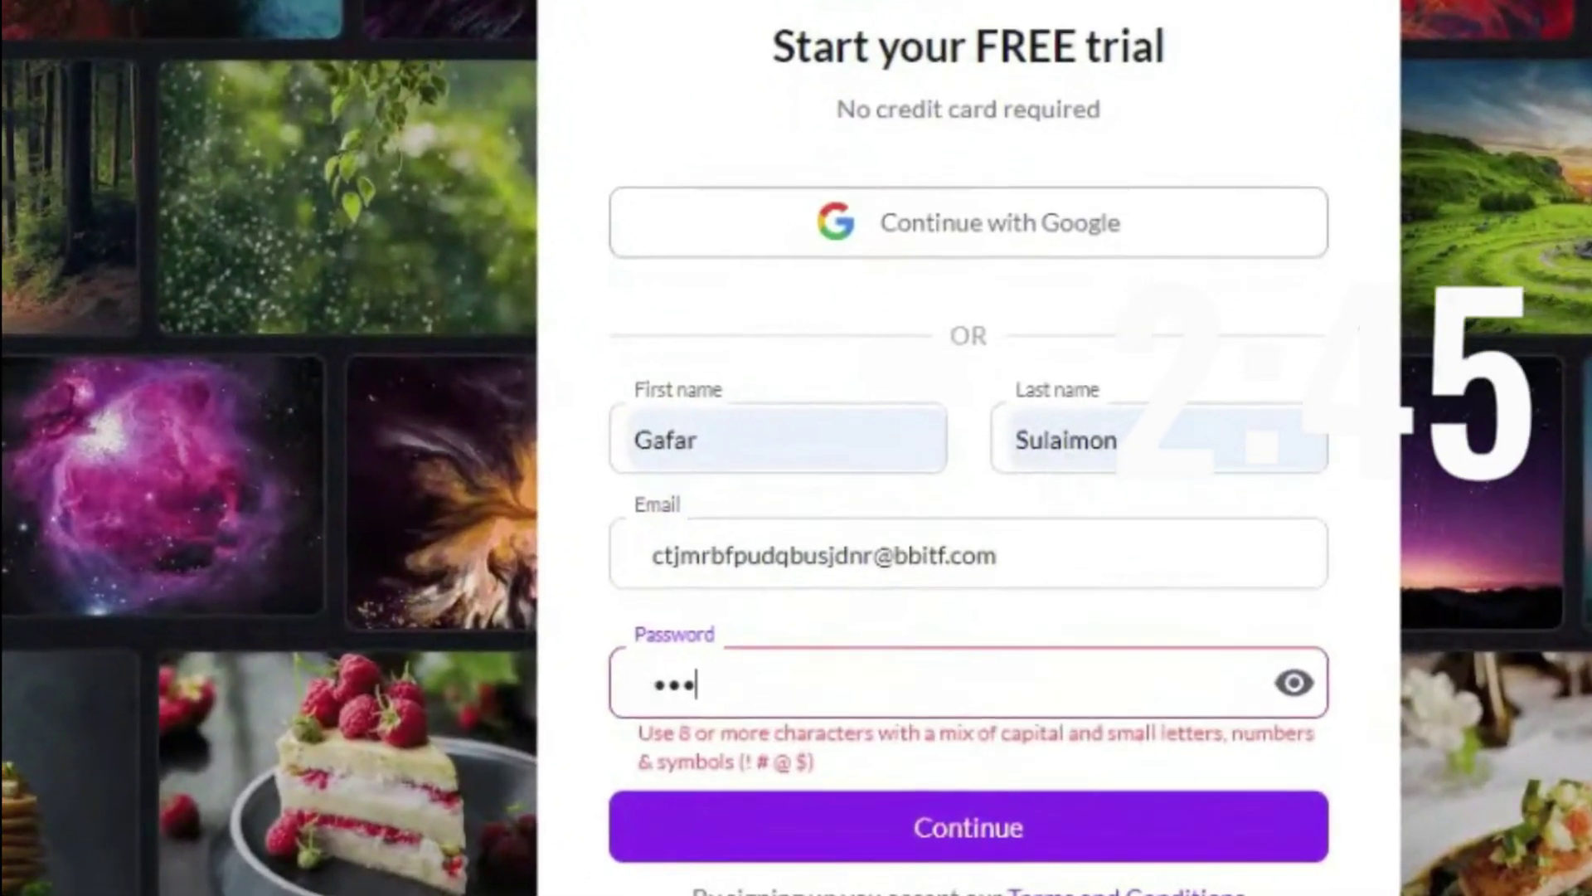
{"action": "type", "text": "s"}
{"action": "key", "text": "BackSpace"}
{"action": "key", "text": "BackSpace"}
{"action": "key", "text": "BackSpace"}
{"action": "key", "text": "BackSpace"}
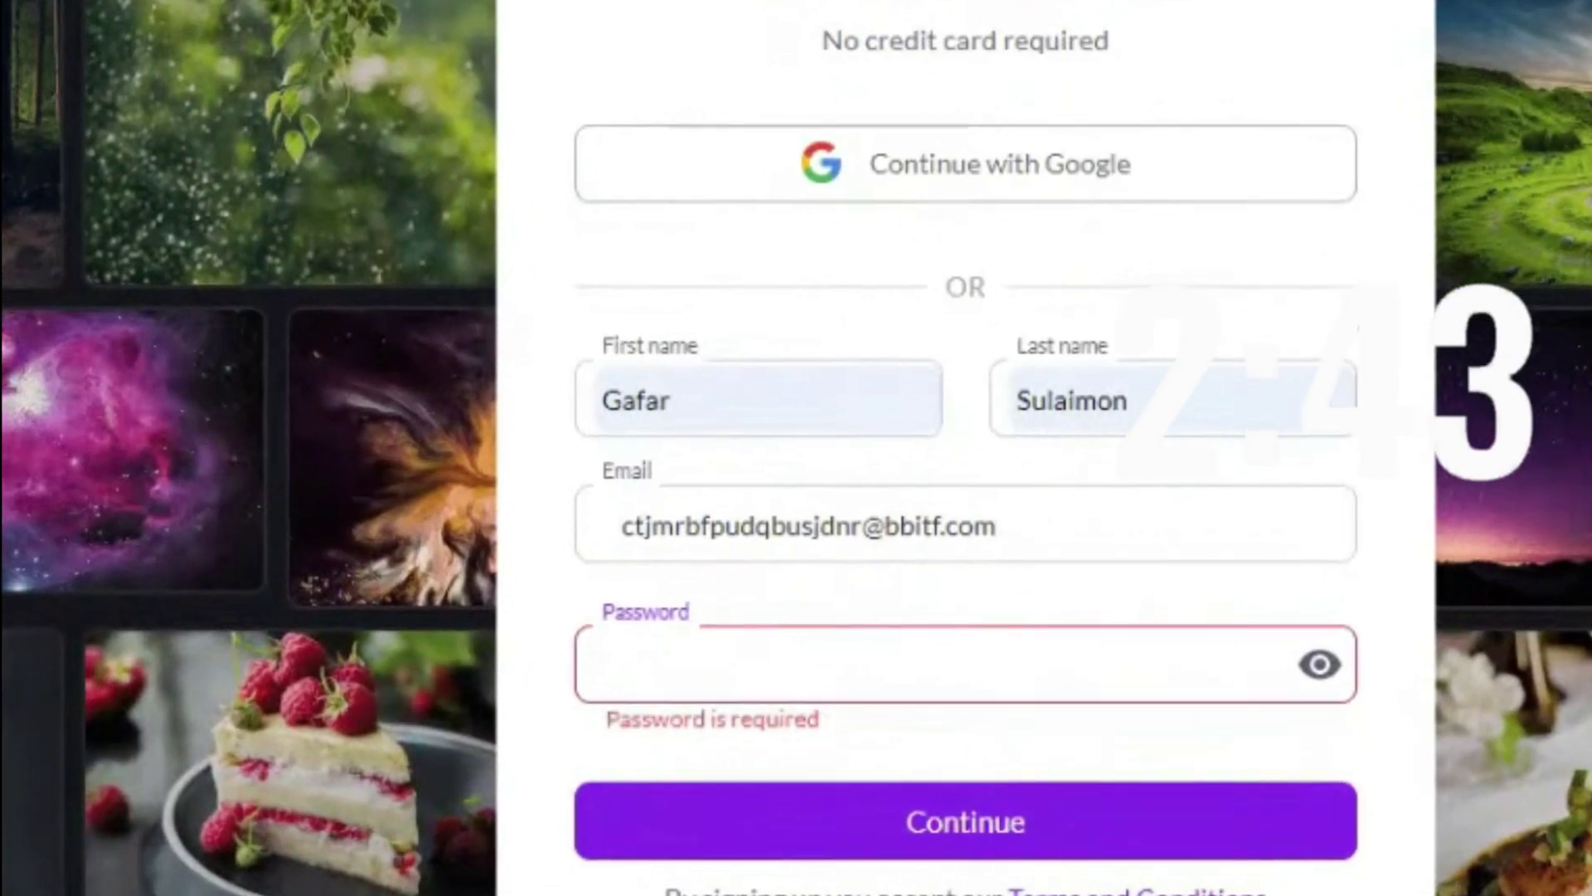
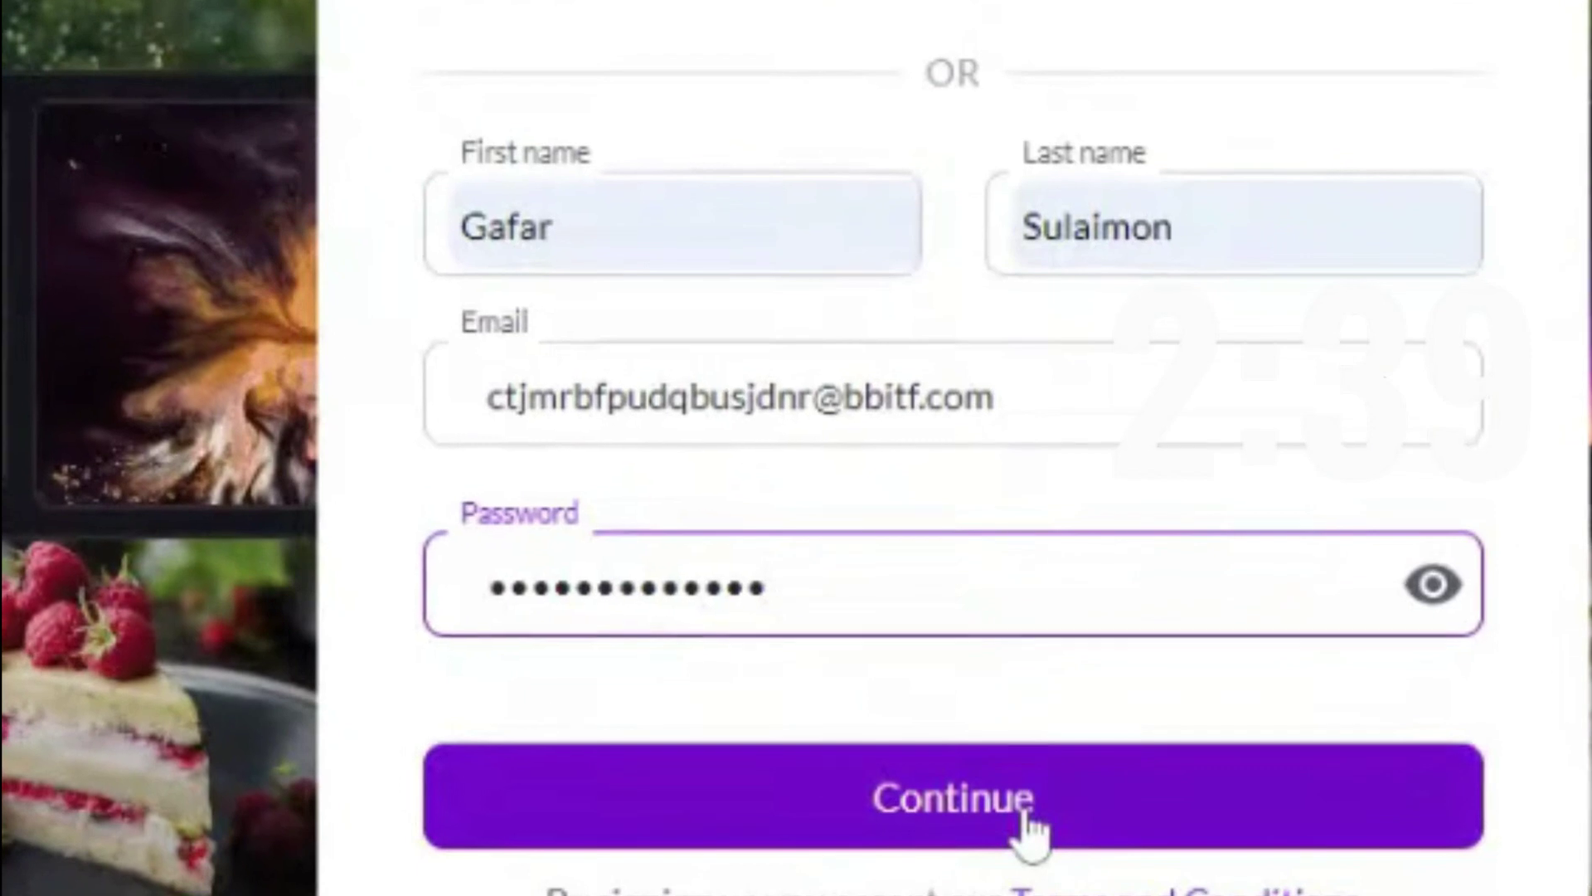
{"action": "left_click", "coordinate": [953, 797]}
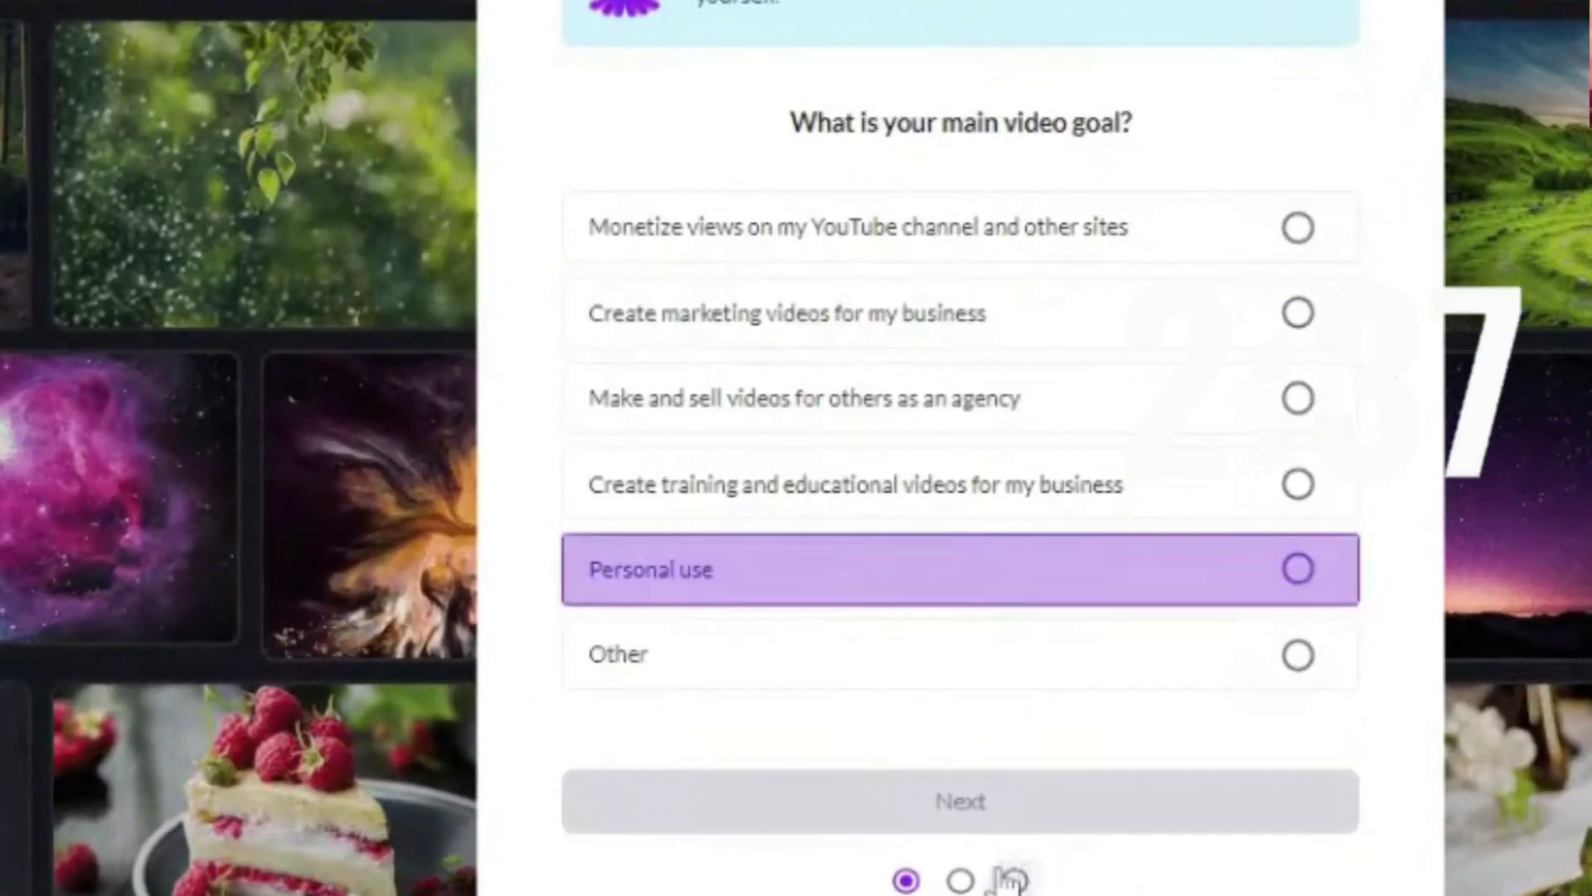
- Answer the survey with personal use, 2-10 employees and Content Creator, then submit
{"action": "left_click", "coordinate": [983, 811]}
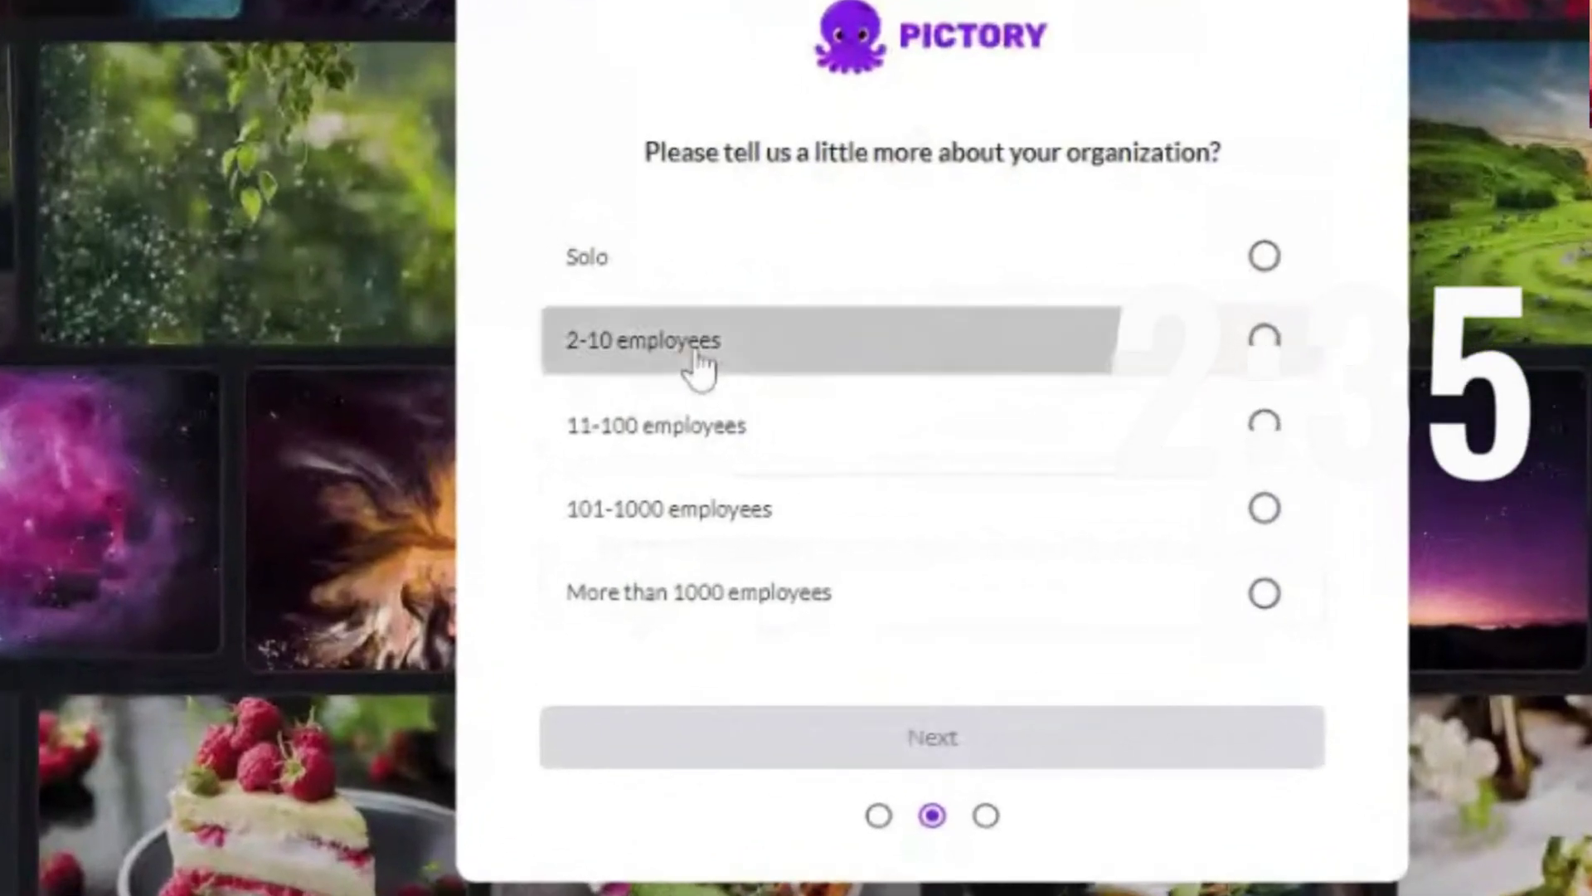
{"action": "left_click", "coordinate": [703, 367]}
{"action": "left_click", "coordinate": [901, 753]}
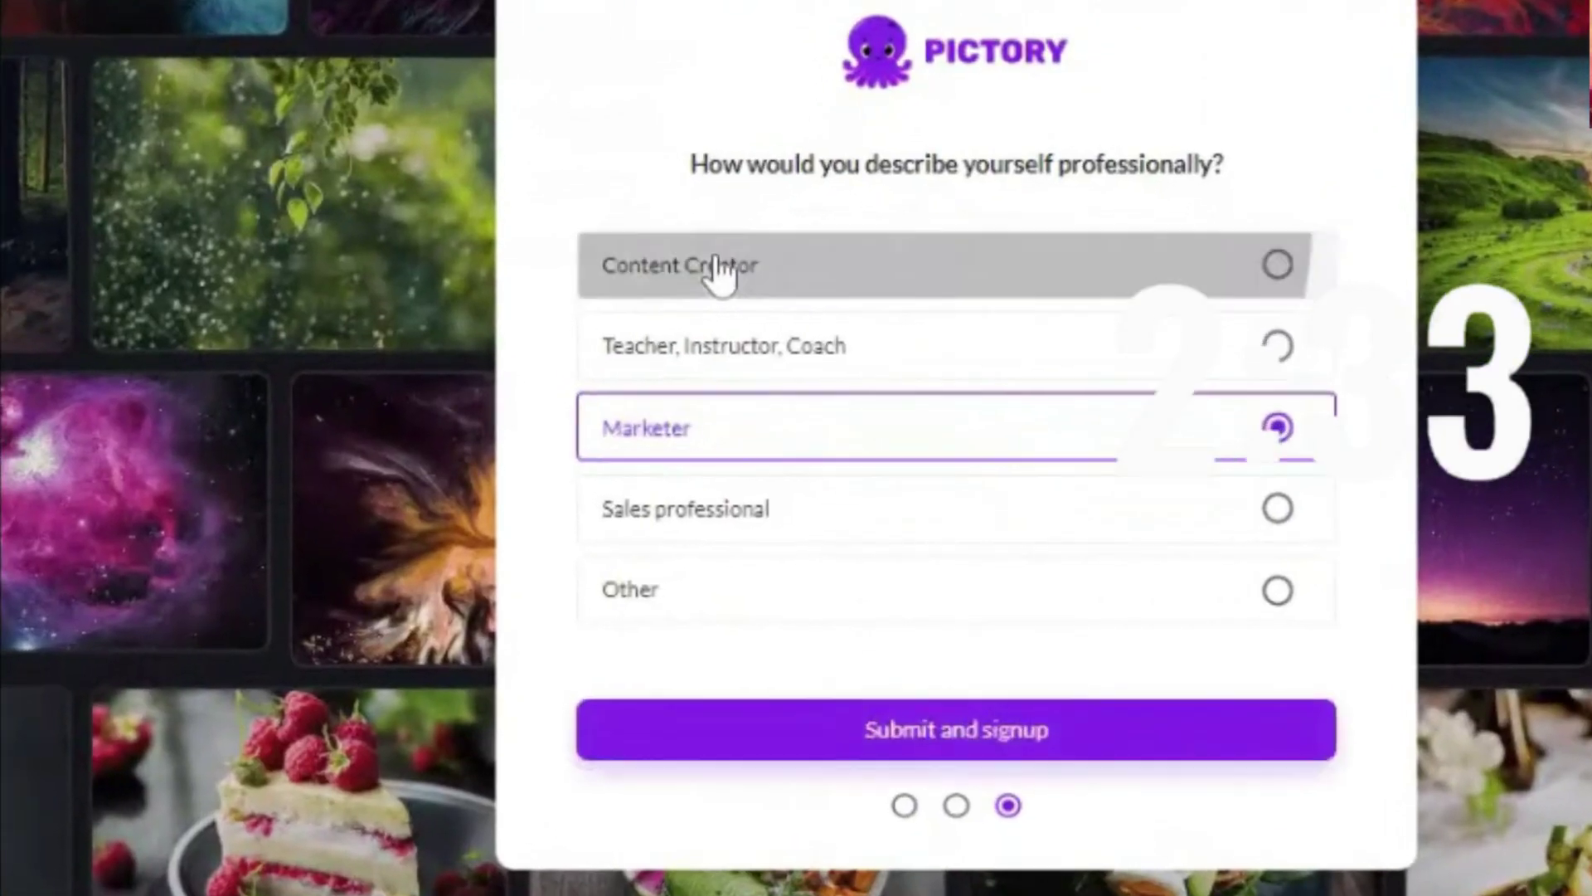
{"action": "left_click", "coordinate": [731, 284]}
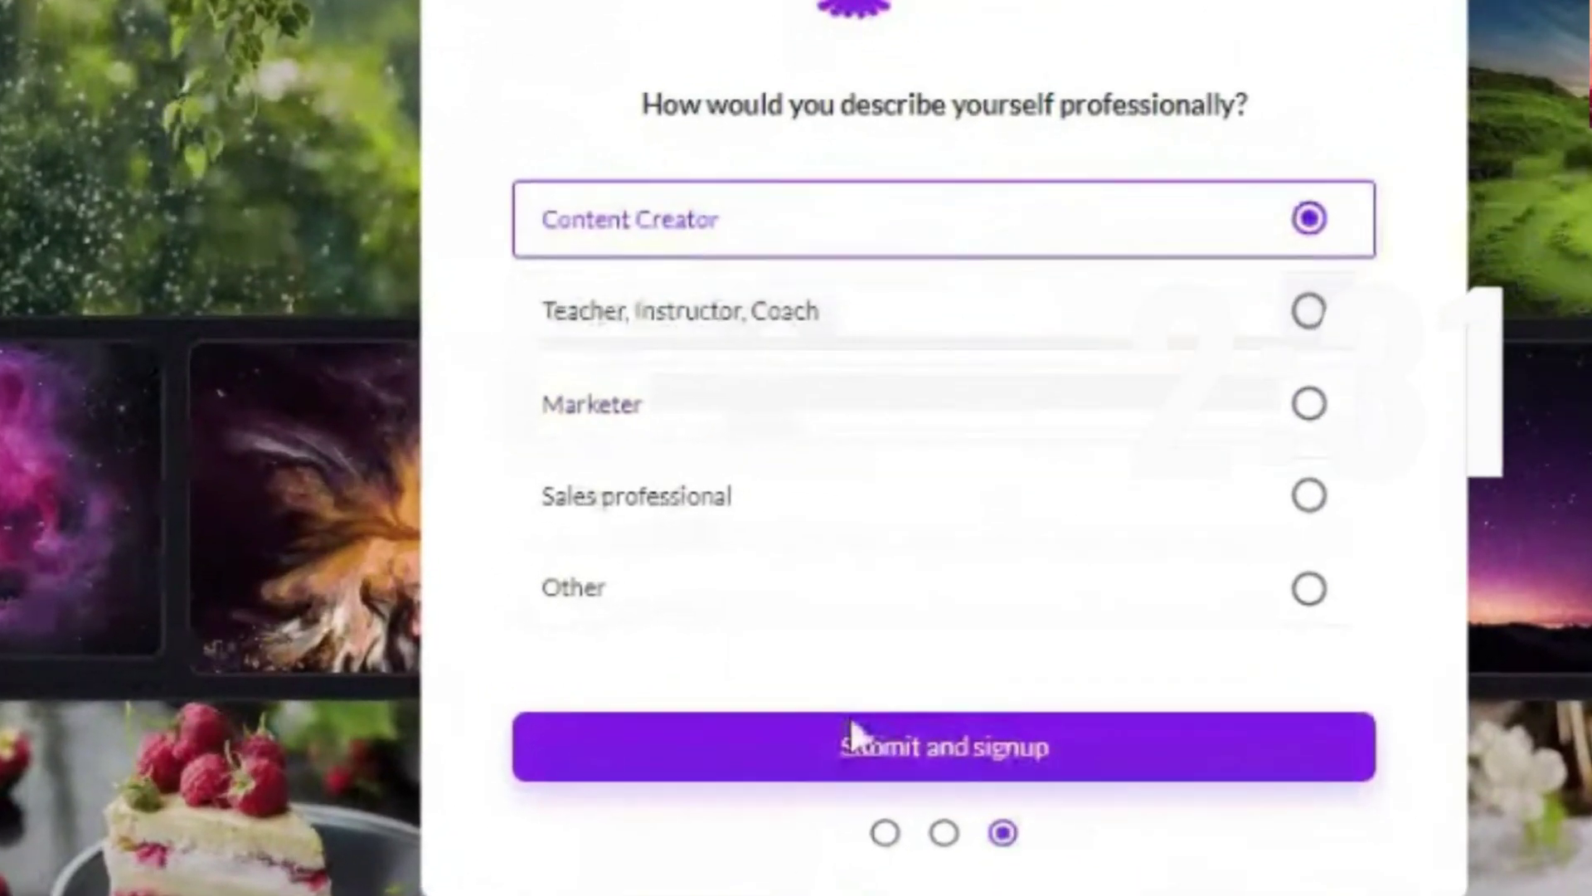
{"action": "left_click", "coordinate": [856, 736]}
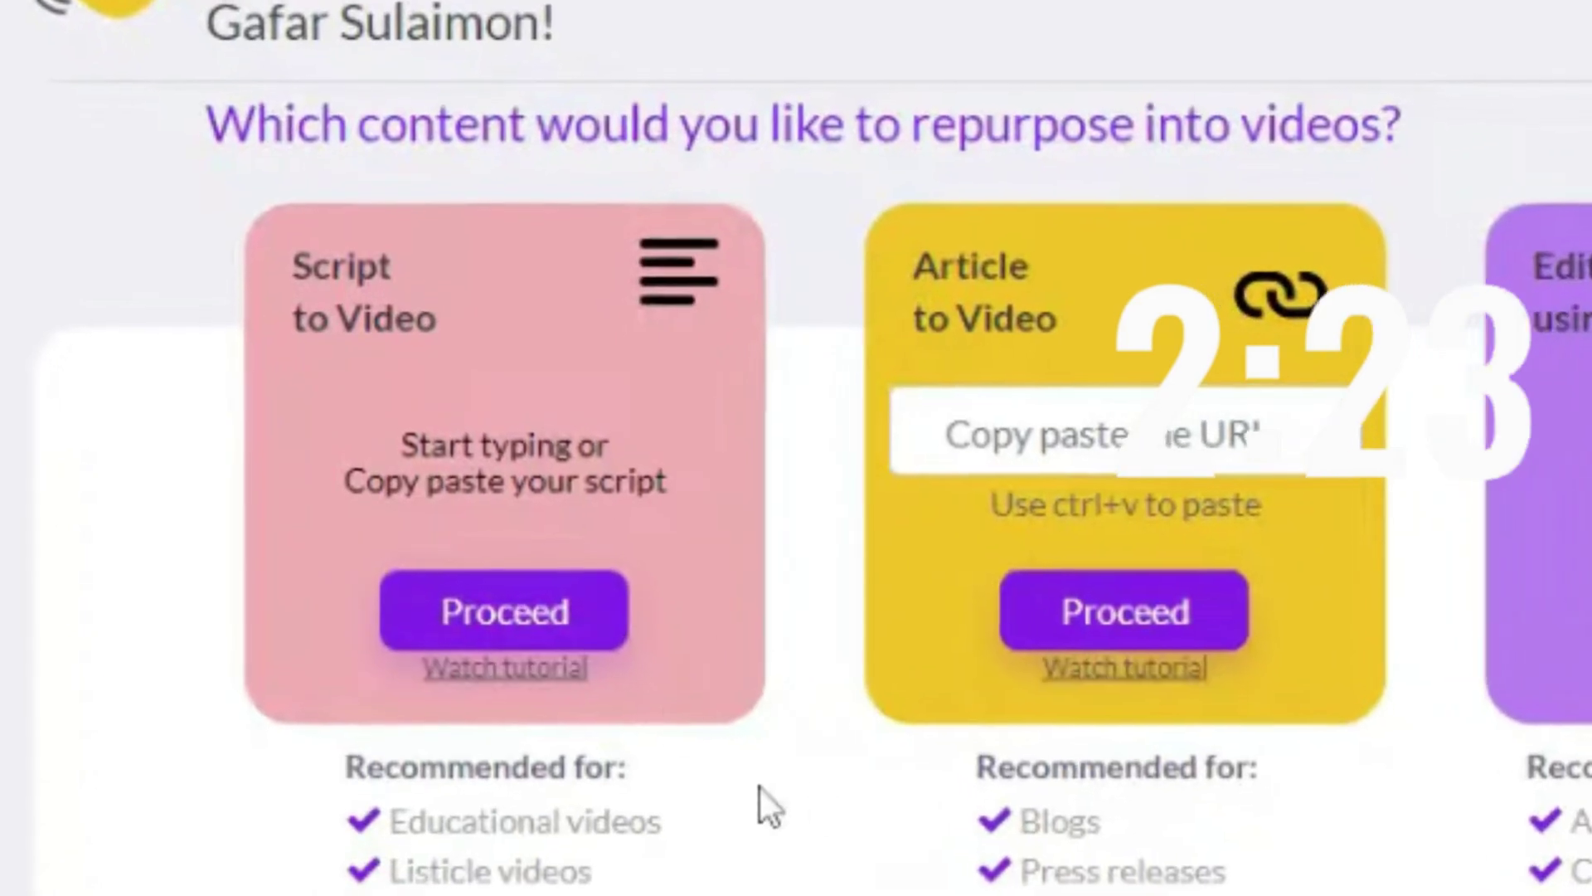
- Start a Script to Video project from the pasted AI-visuals article and generate its storyboard
{"action": "left_click", "coordinate": [513, 628]}
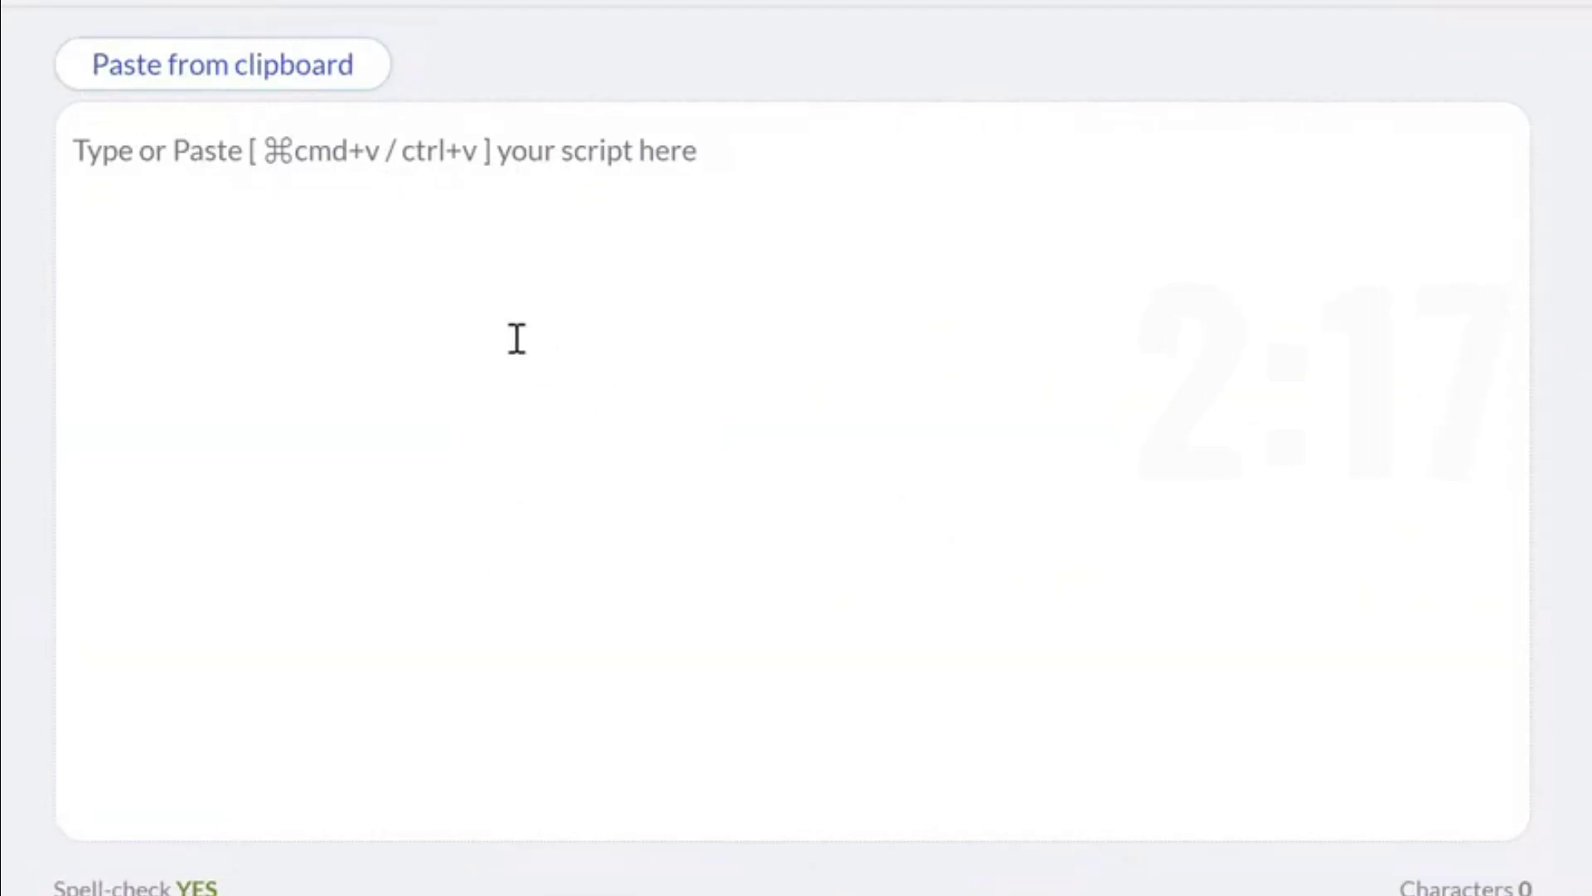
{"action": "key", "text": "ctrl+v"}
{"action": "key", "text": "BackSpace"}
{"action": "key", "text": "BackSpace"}
{"action": "key", "text": "BackSpace"}
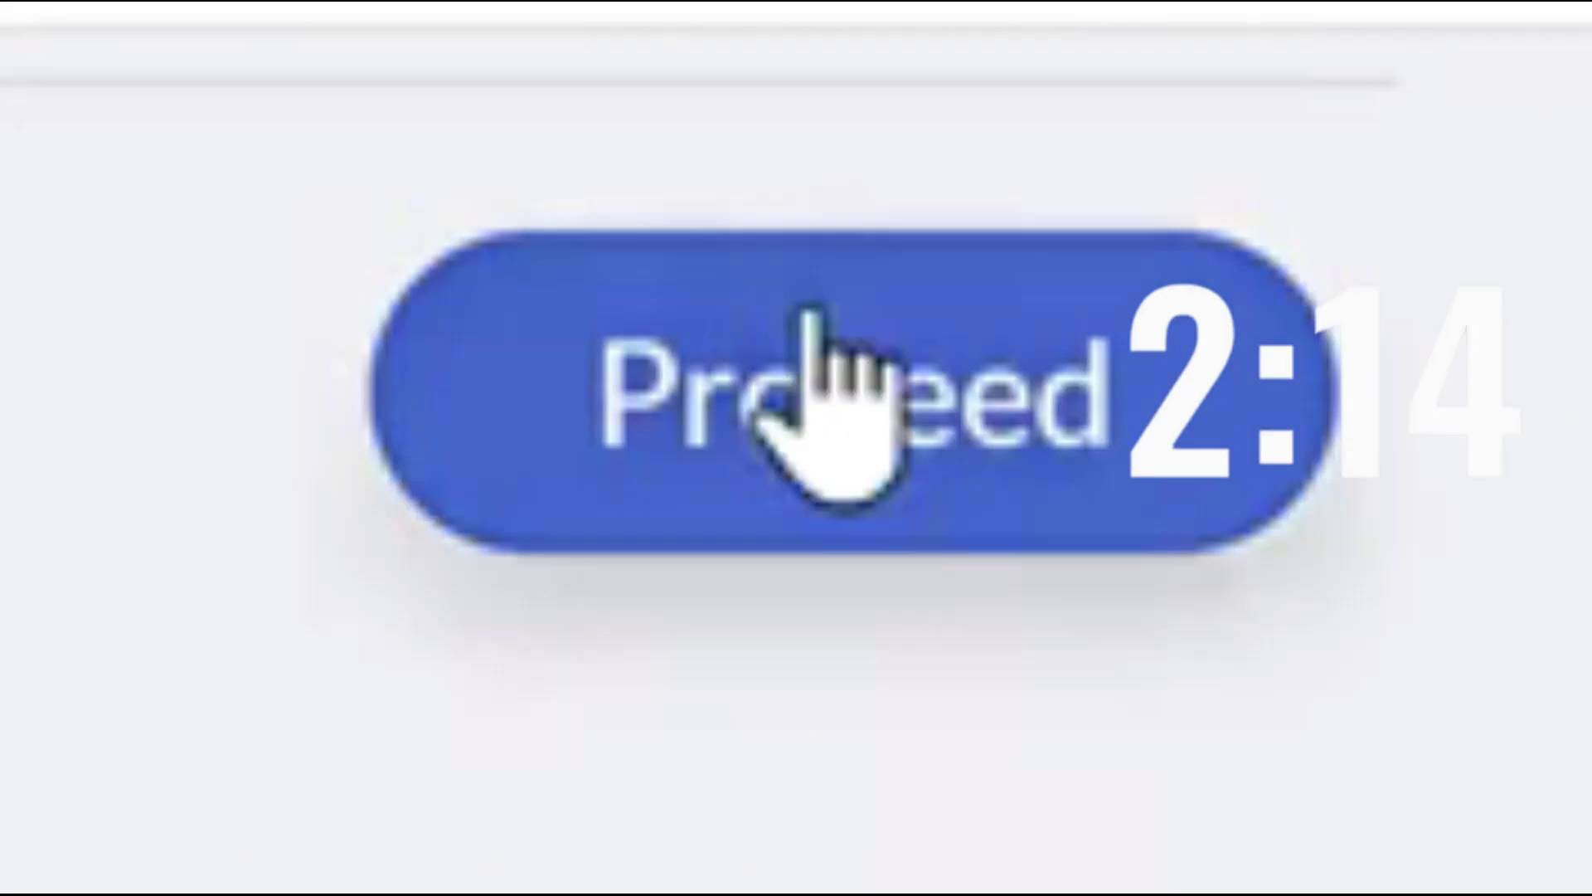
{"action": "left_click", "coordinate": [835, 373]}
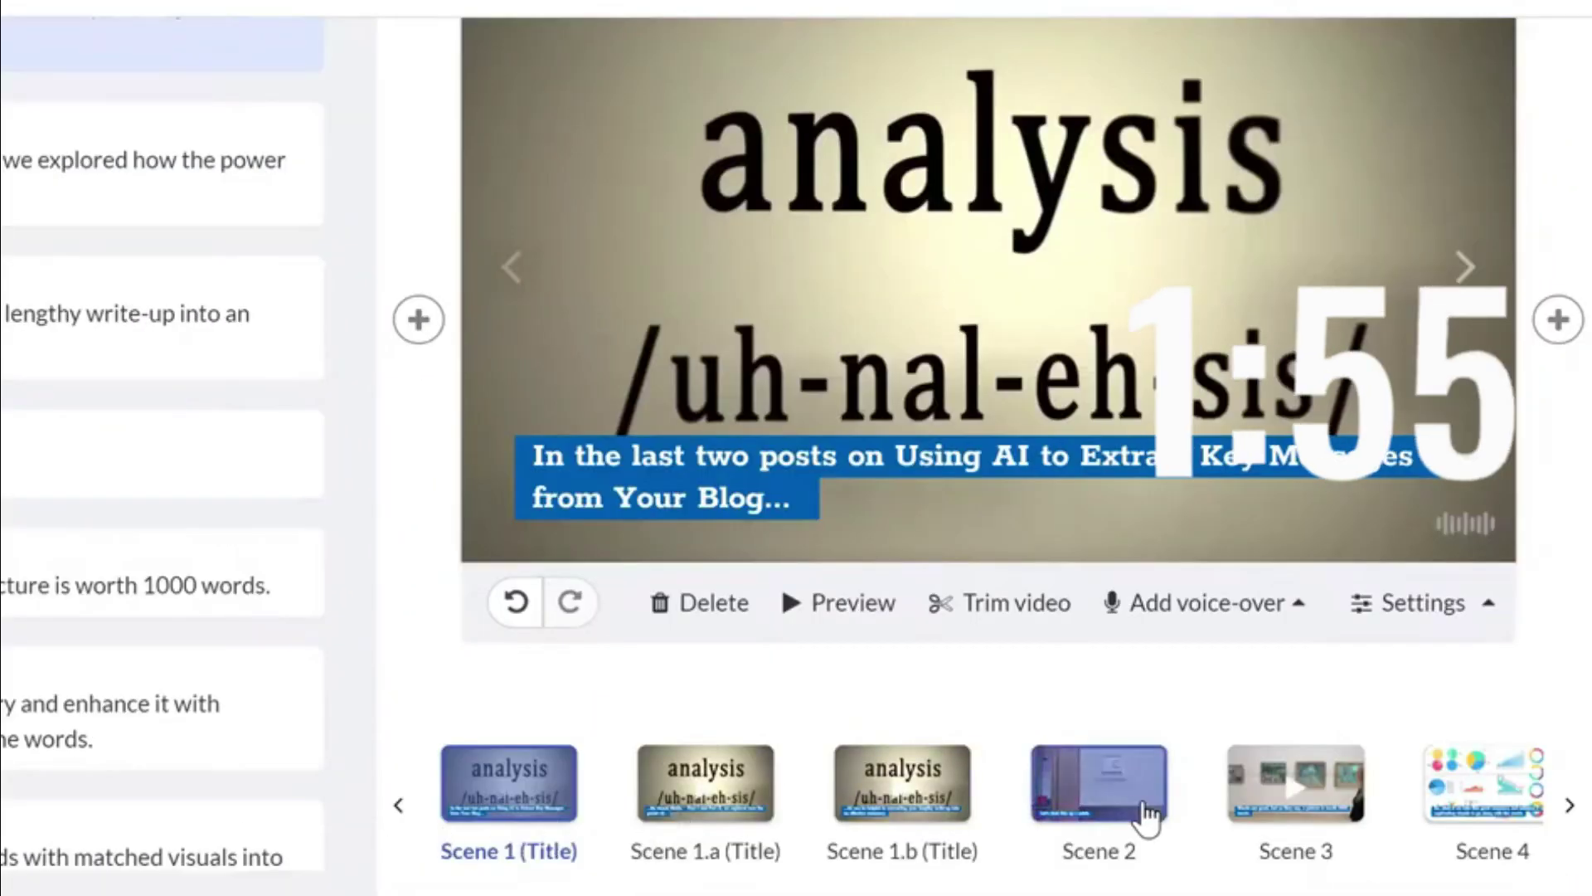
- Preview the scenes and replace the opening scene's visual with a solid purple texture
{"action": "left_click", "coordinate": [1144, 815]}
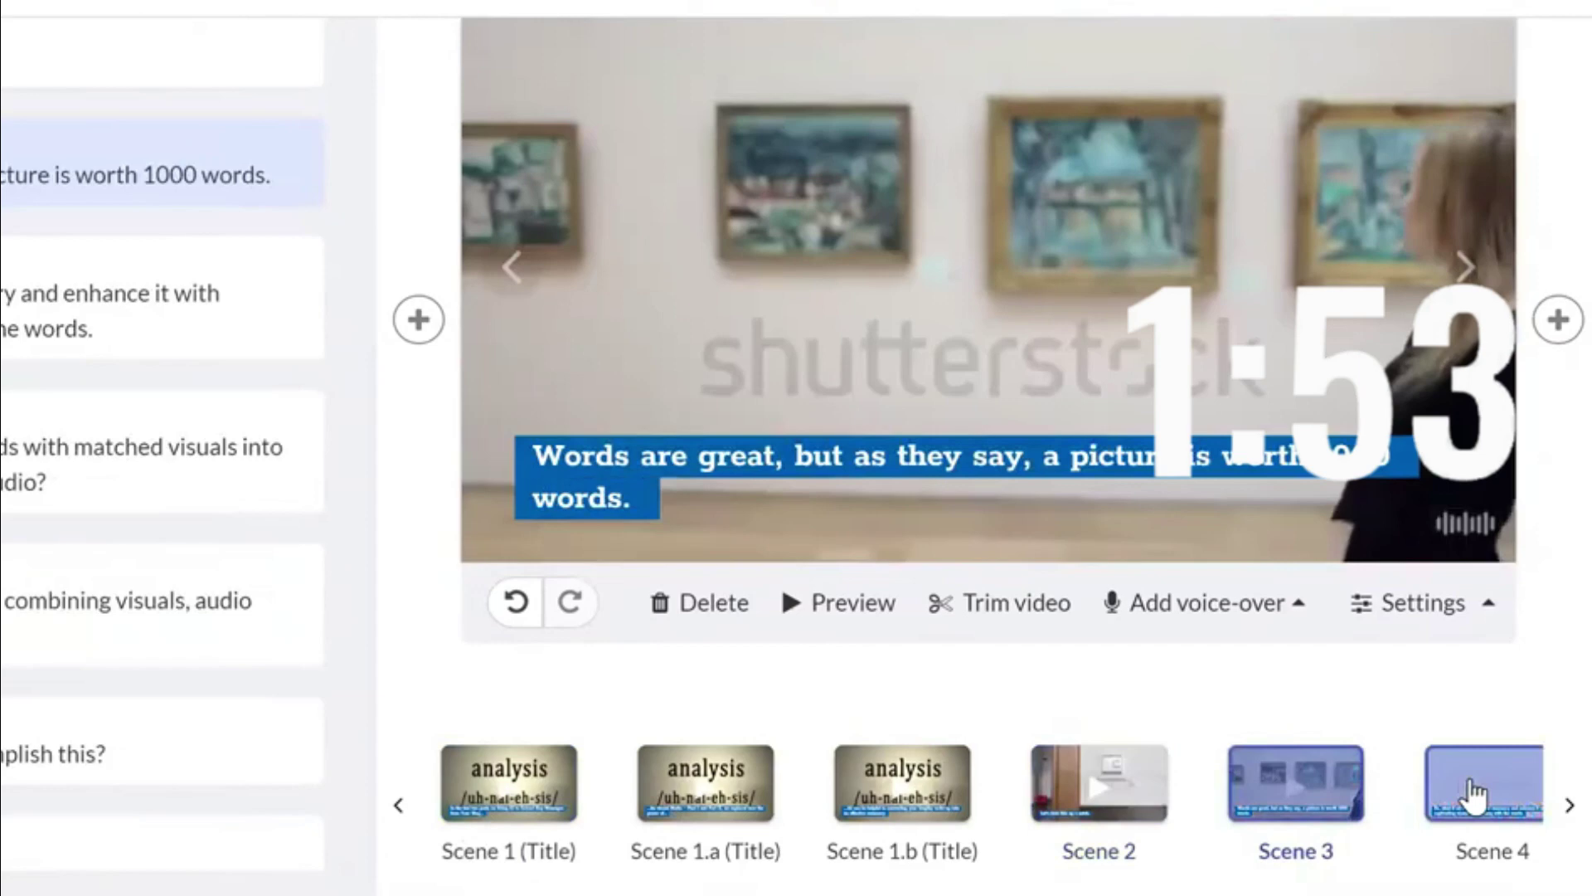
{"action": "left_click", "coordinate": [1511, 802]}
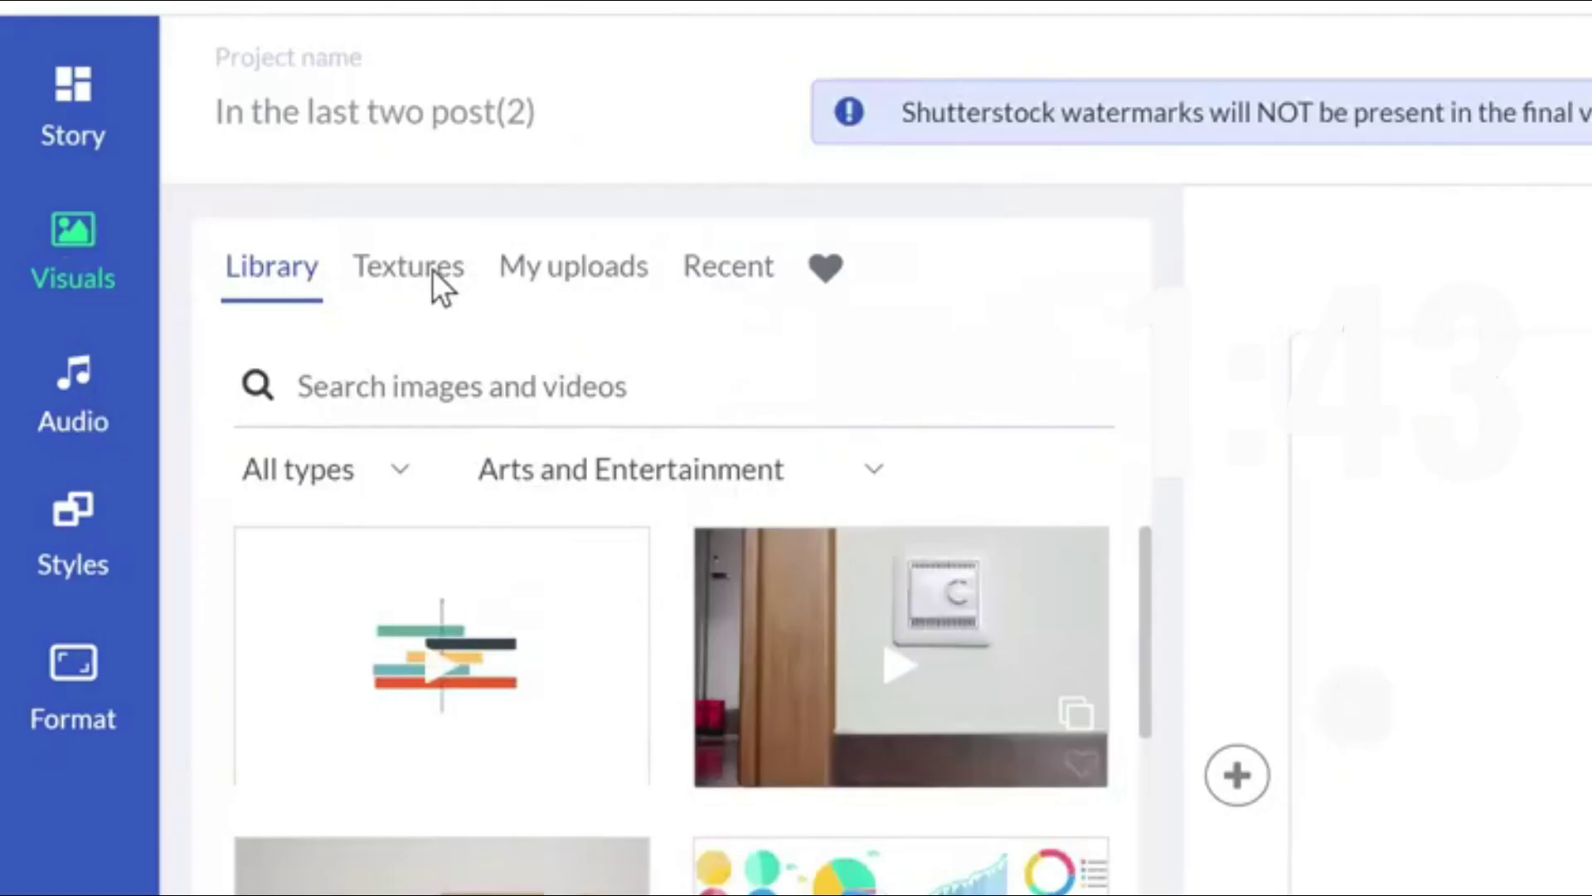
{"action": "left_click", "coordinate": [284, 275]}
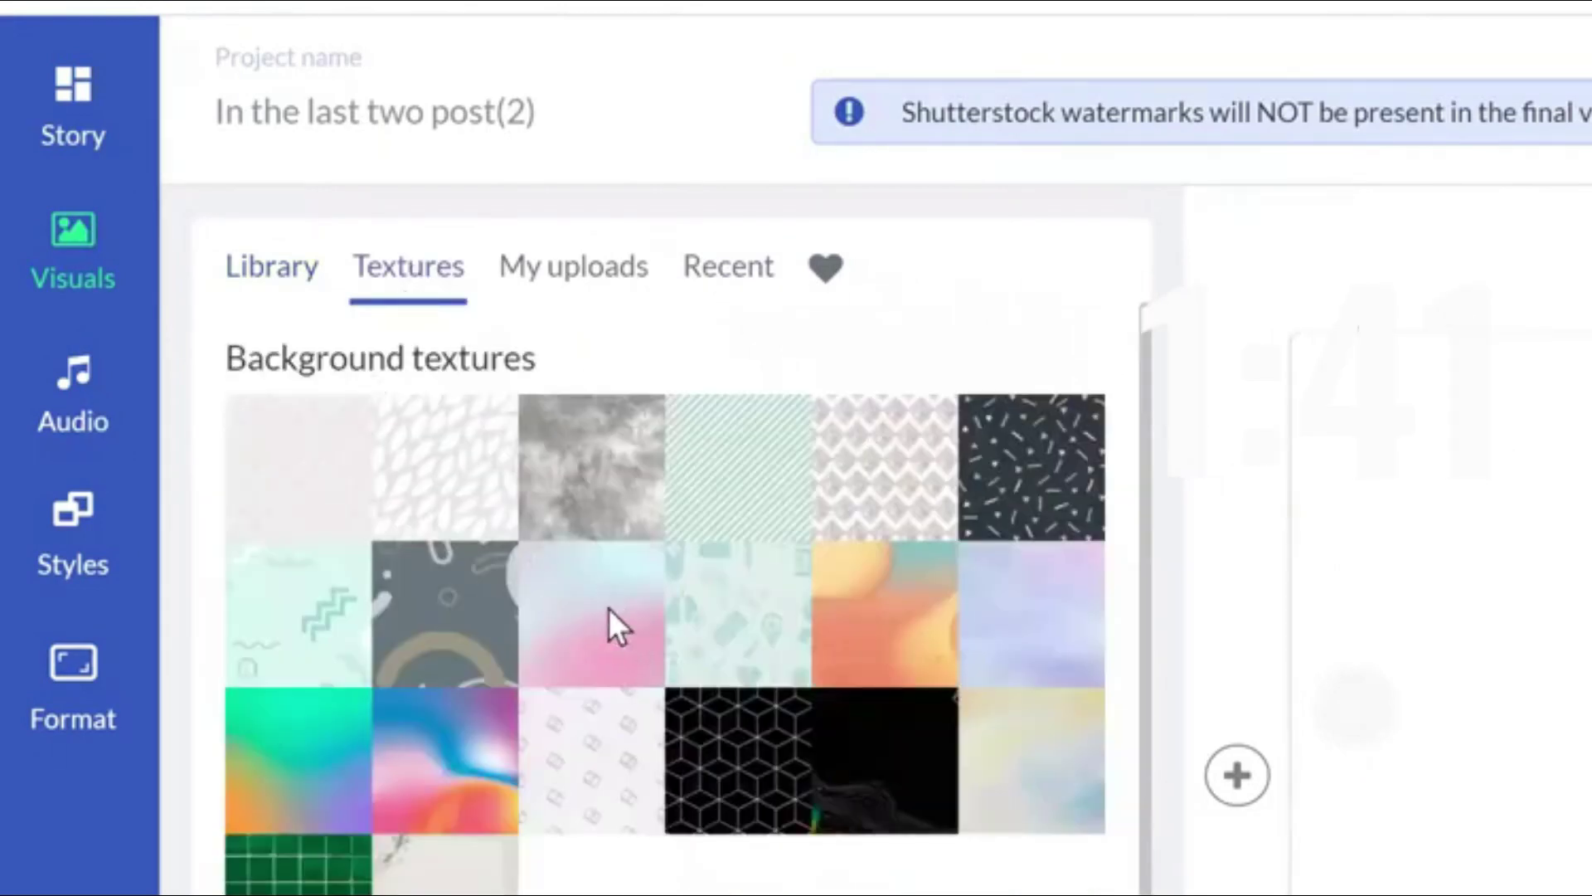
{"action": "scroll", "coordinate": [609, 607], "scroll_direction": "down", "scroll_amount": 3}
{"action": "left_click", "coordinate": [614, 806]}
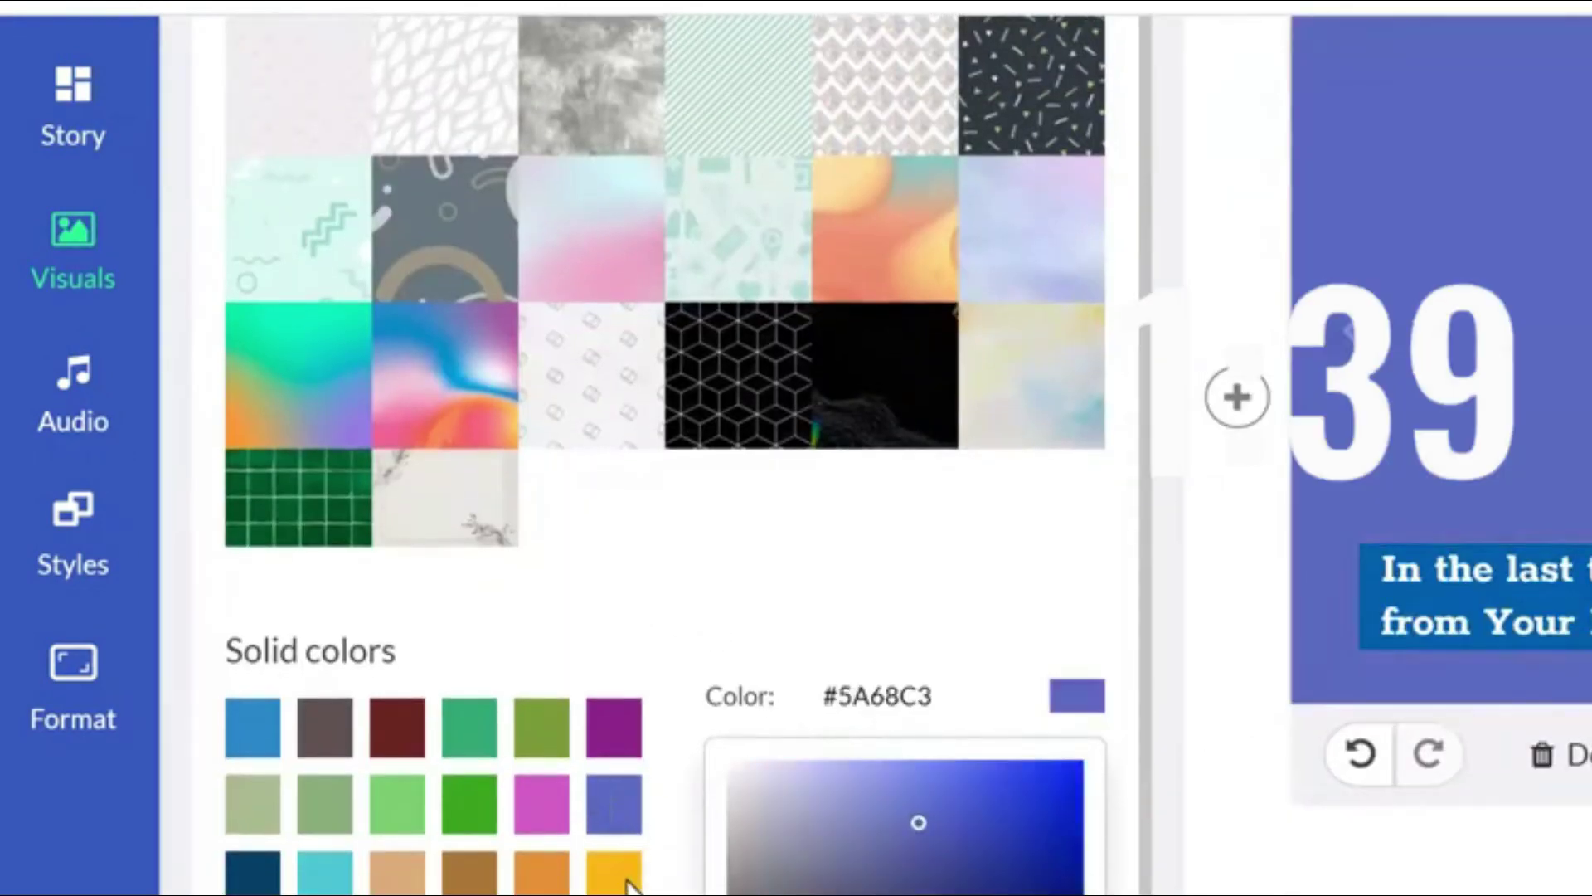
{"action": "left_click", "coordinate": [615, 734]}
{"action": "scroll", "coordinate": [672, 470], "scroll_direction": "up", "scroll_amount": 3}
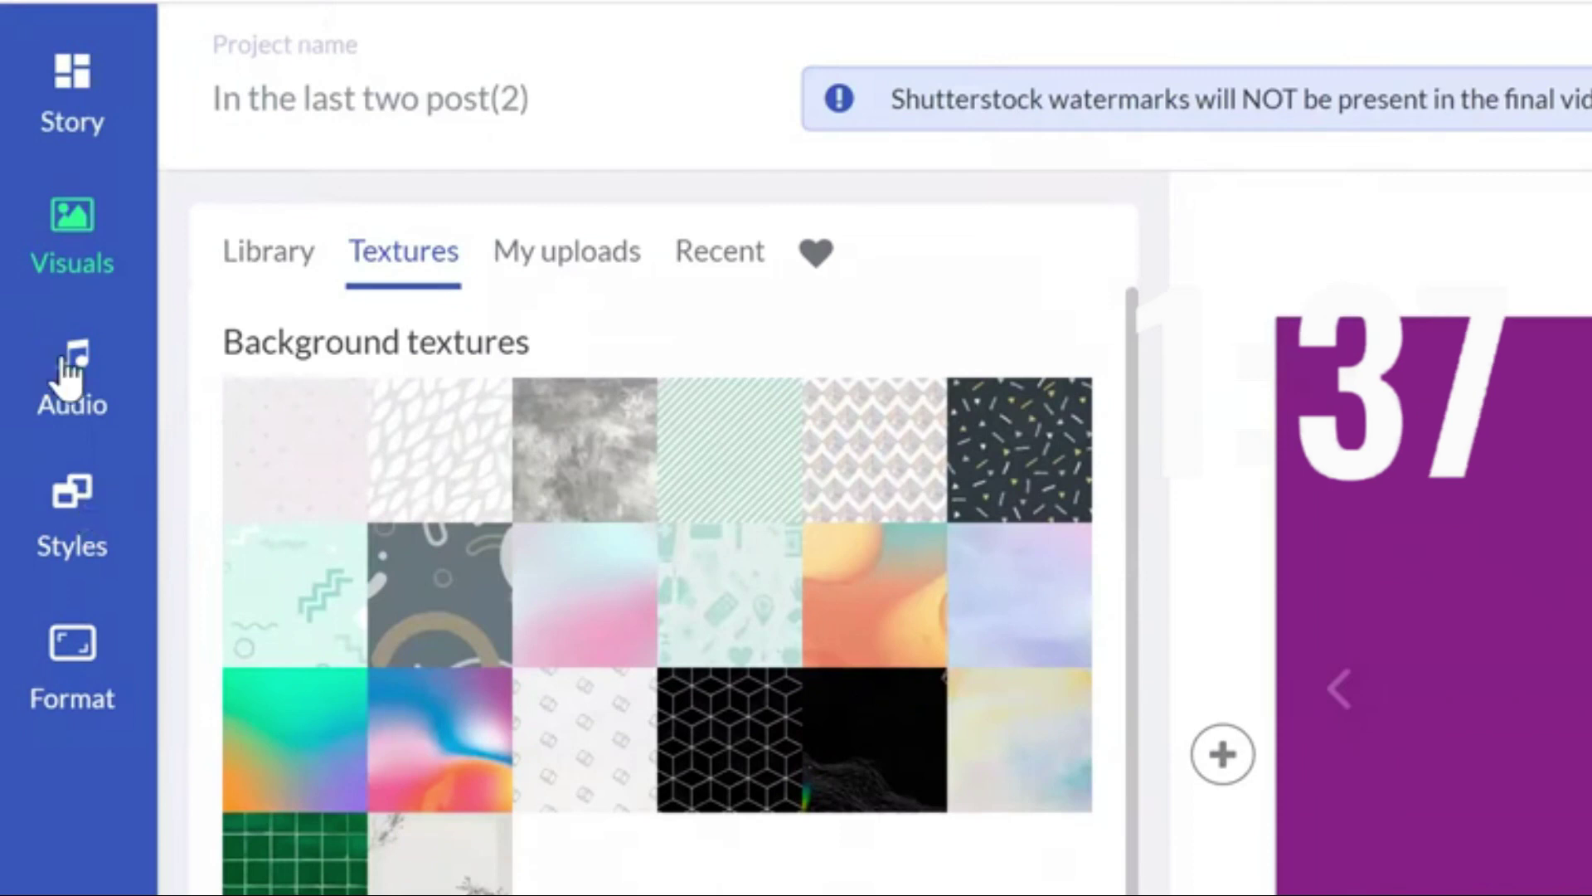
{"action": "left_click", "coordinate": [608, 271]}
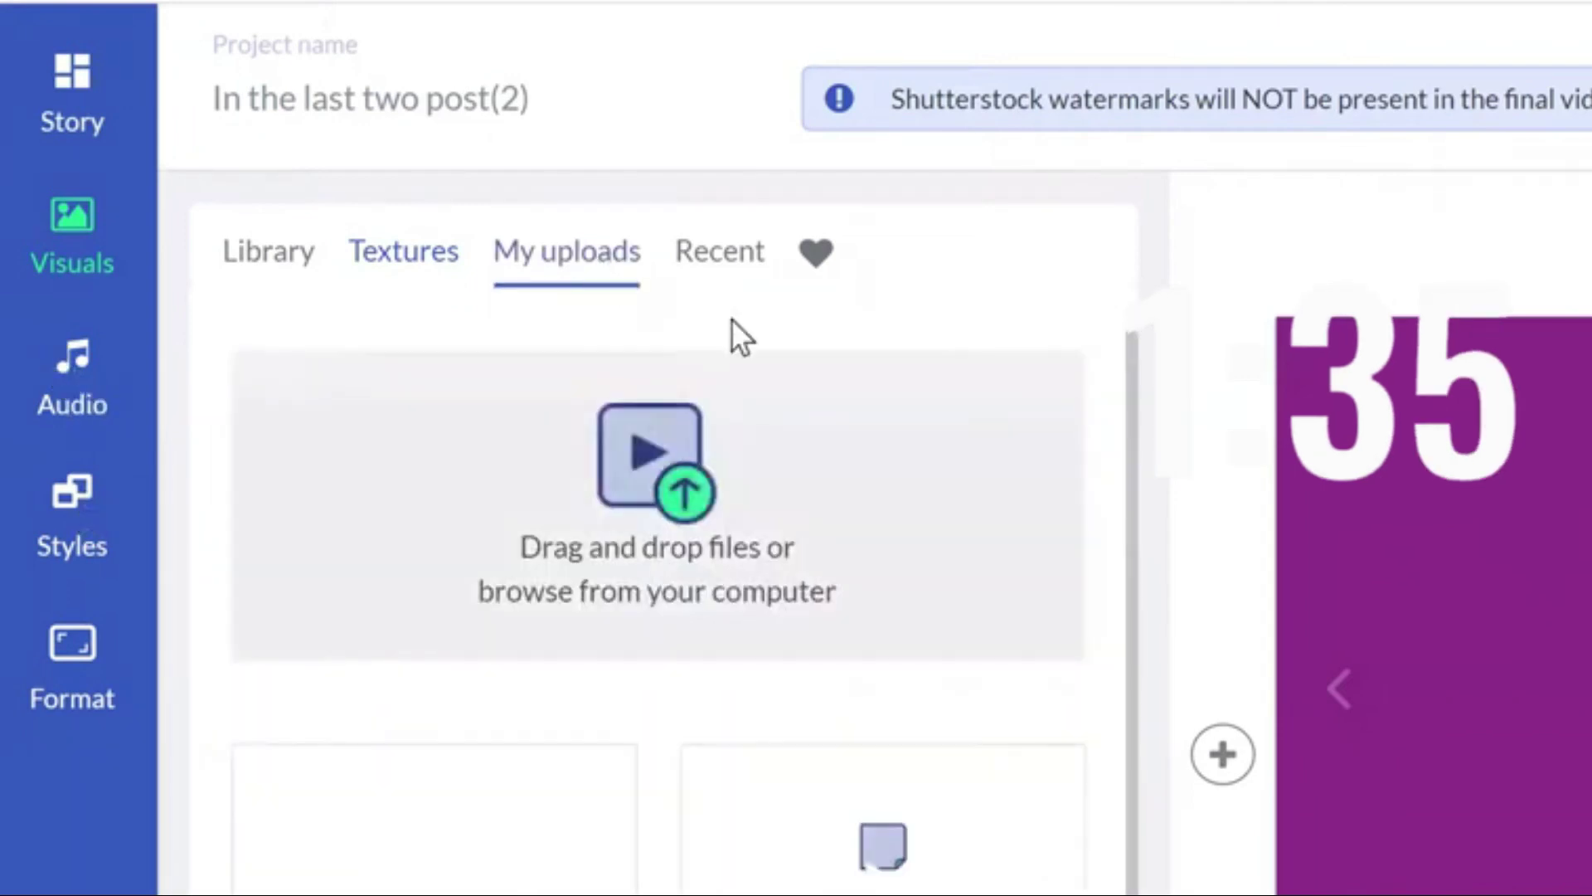
- Apply Automation Industry background music and the Ivy, female (child) AI voice-over
{"action": "left_click", "coordinate": [77, 392]}
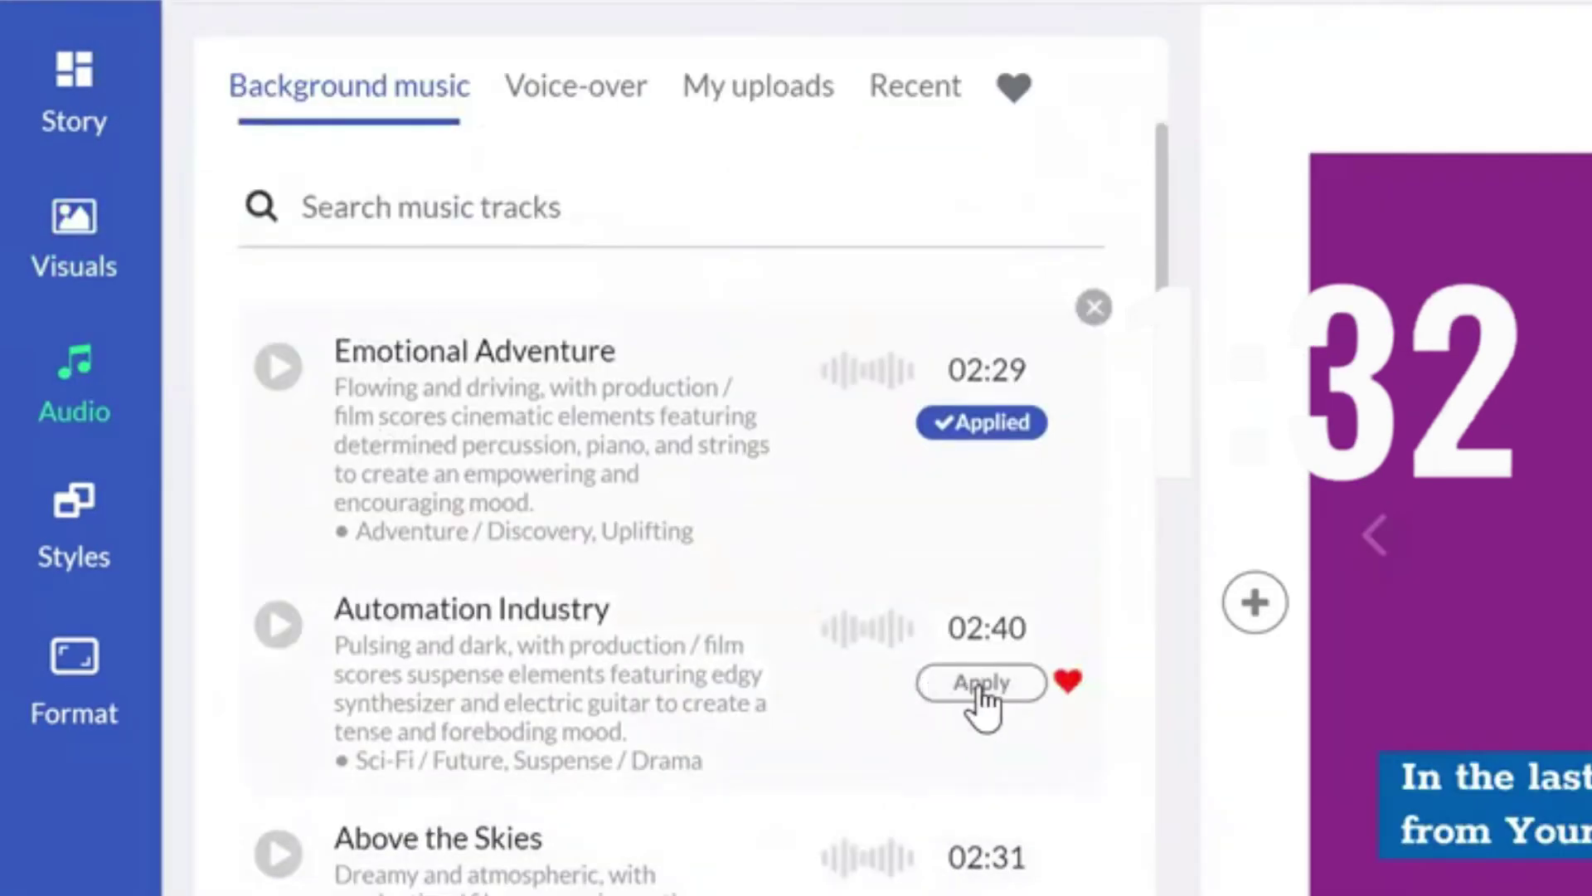
{"action": "left_click", "coordinate": [980, 681]}
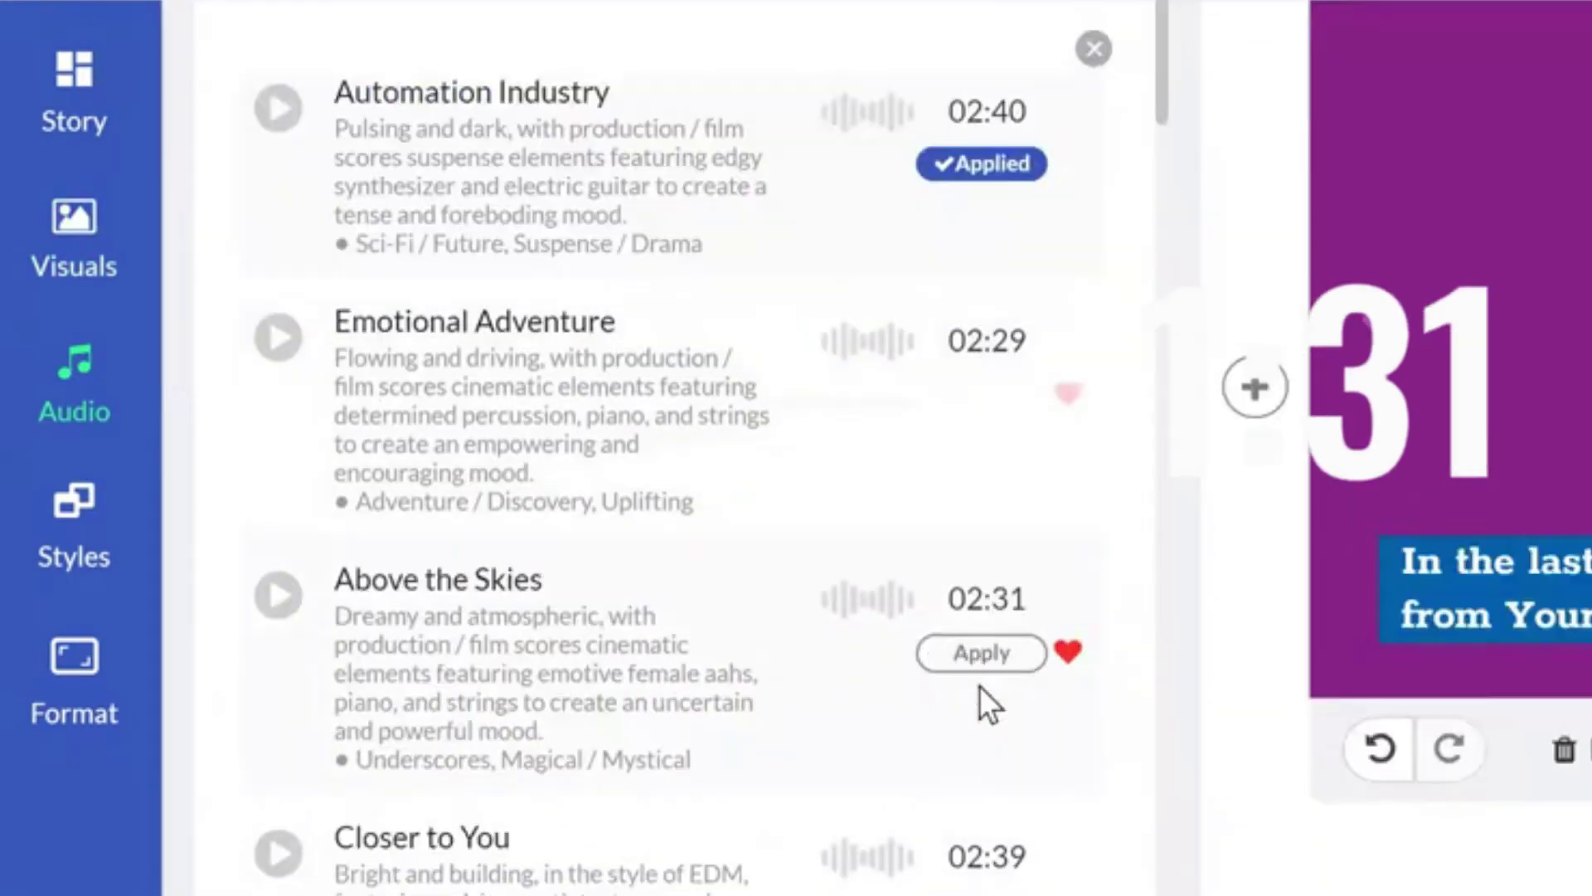
{"action": "scroll", "coordinate": [561, 374], "scroll_direction": "up", "scroll_amount": 3}
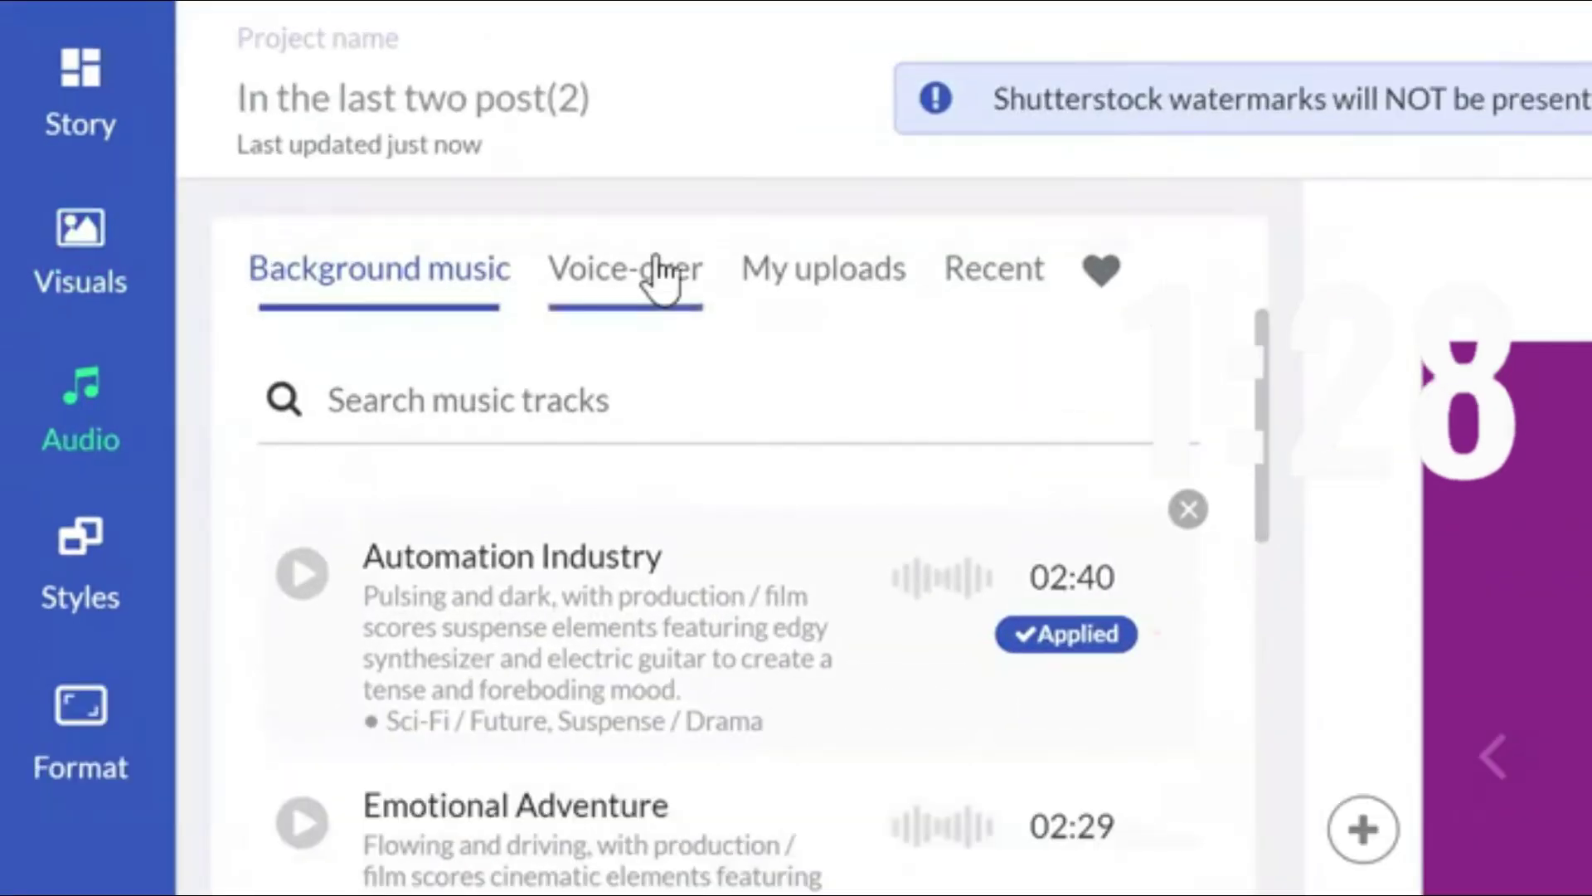
{"action": "left_click", "coordinate": [659, 276]}
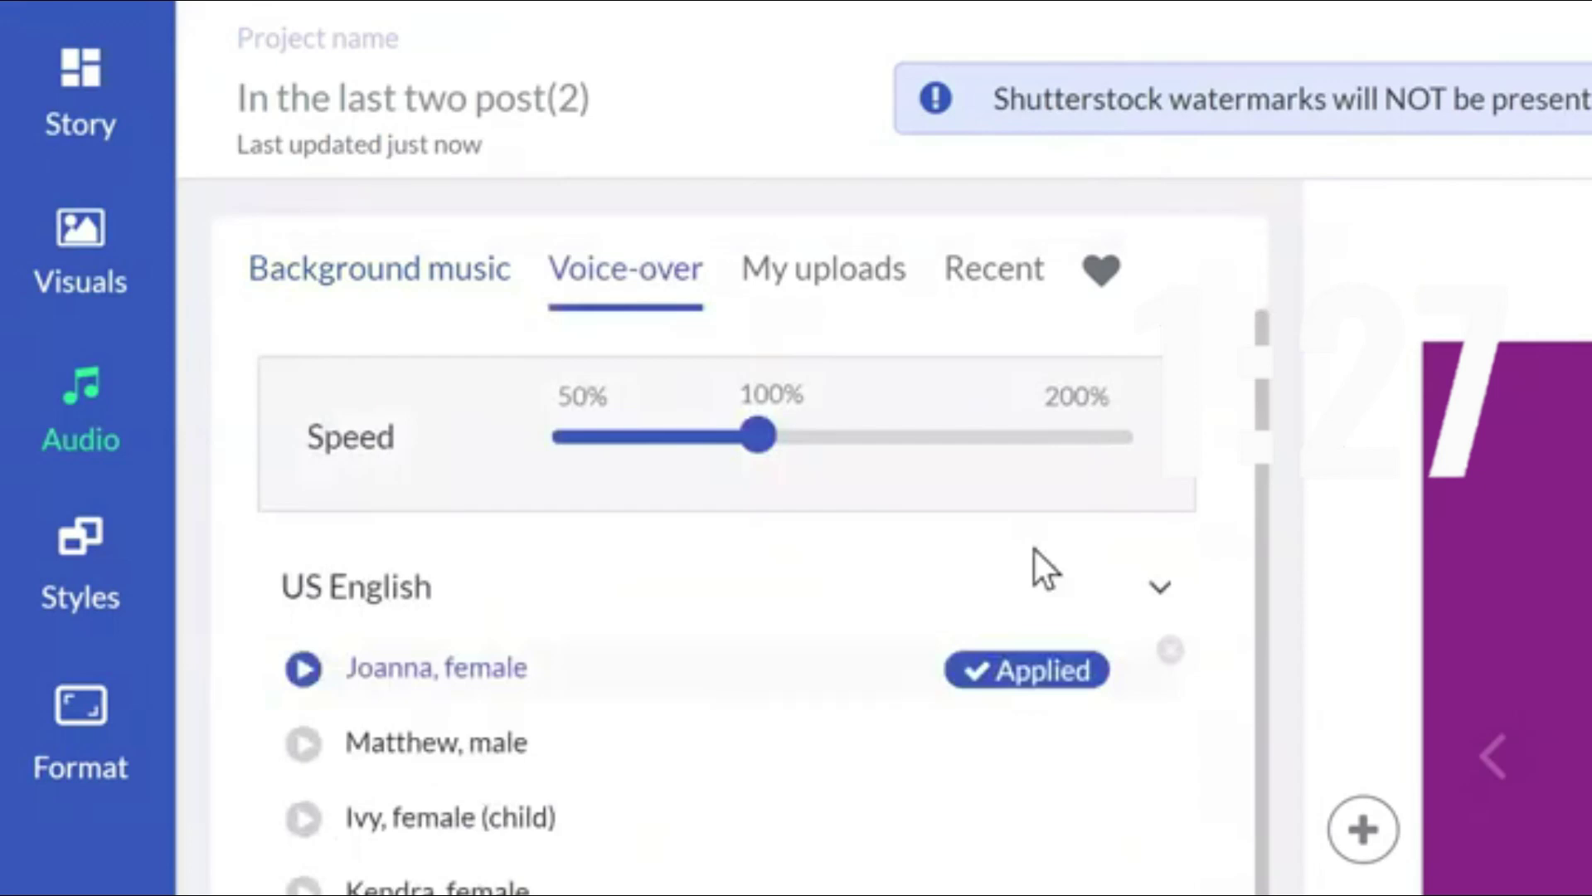
{"action": "scroll", "coordinate": [517, 510], "scroll_direction": "down", "scroll_amount": 2}
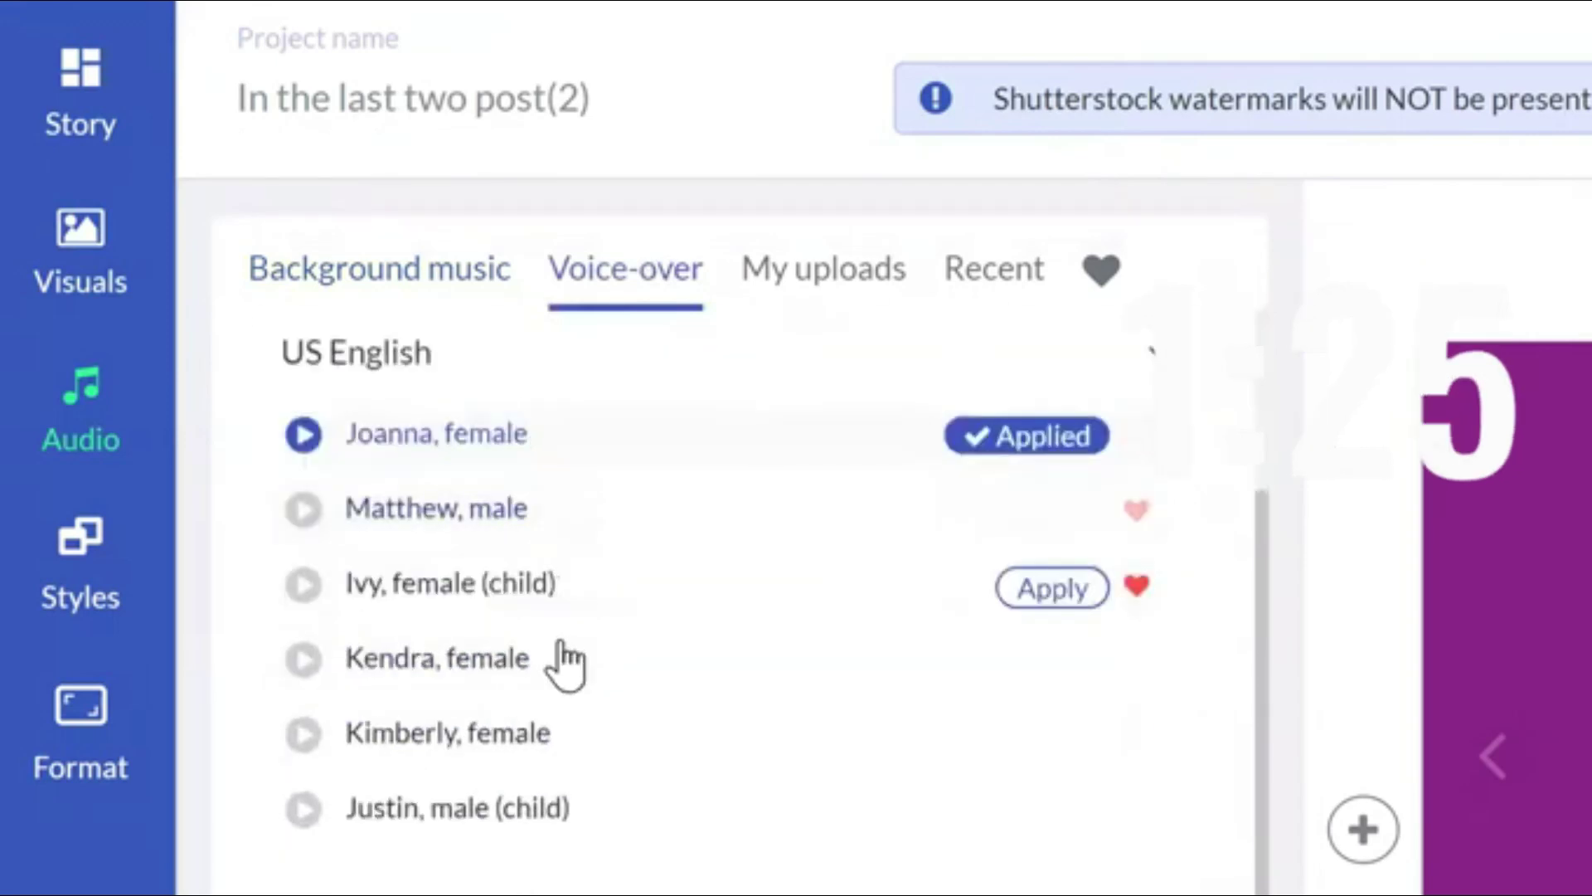
{"action": "left_click", "coordinate": [510, 533]}
{"action": "scroll", "coordinate": [597, 498], "scroll_direction": "down", "scroll_amount": 3}
{"action": "scroll", "coordinate": [610, 422], "scroll_direction": "up", "scroll_amount": 2}
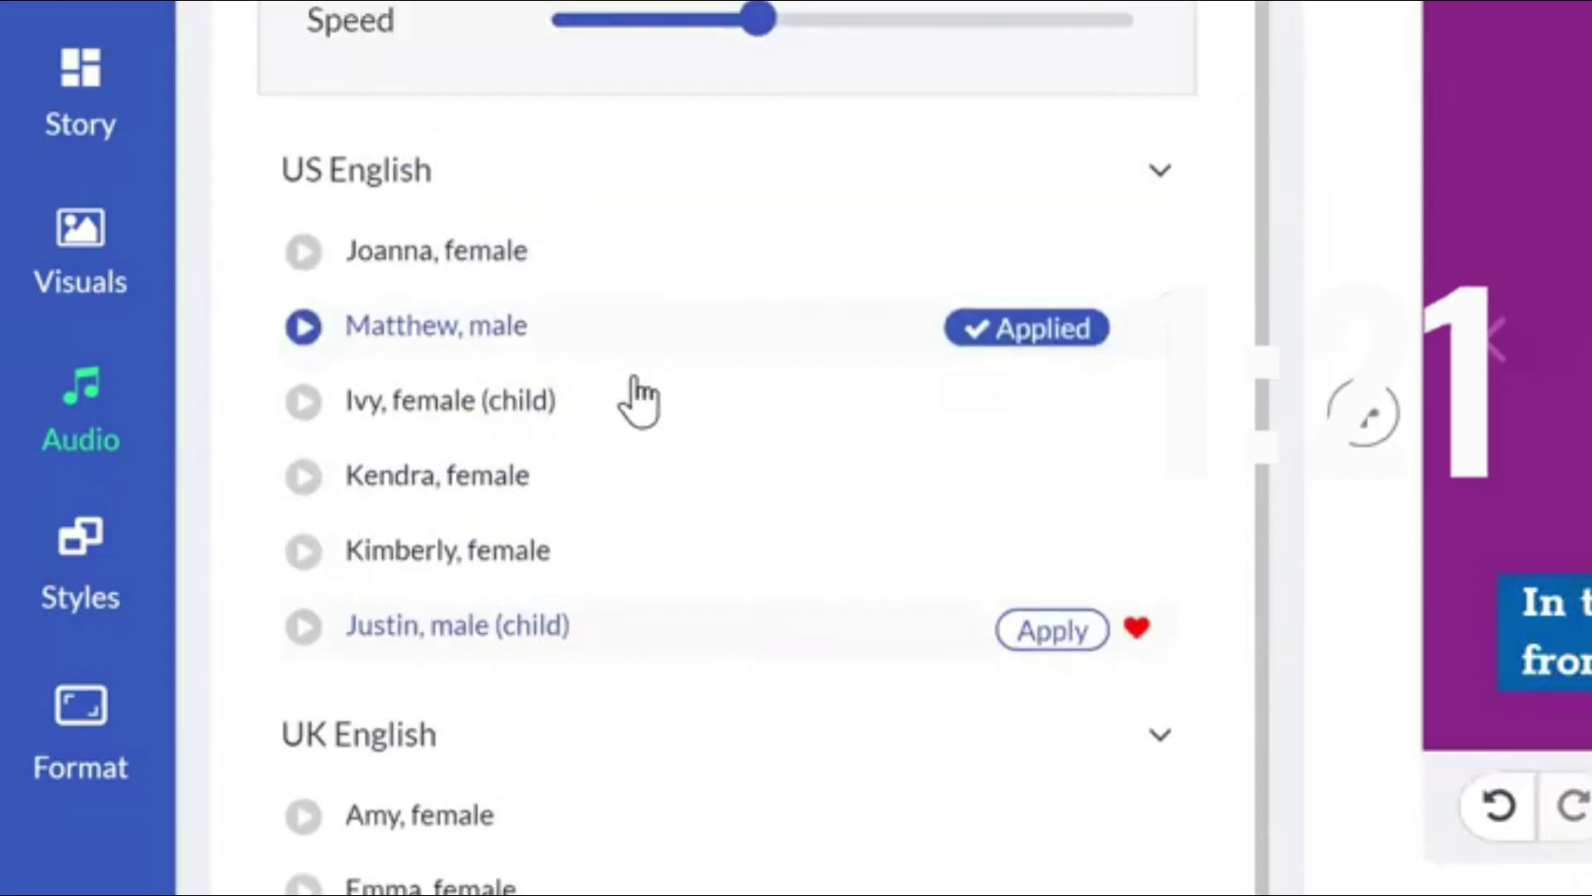
{"action": "left_click", "coordinate": [638, 432]}
{"action": "scroll", "coordinate": [576, 639], "scroll_direction": "down", "scroll_amount": 2}
{"action": "scroll", "coordinate": [611, 643], "scroll_direction": "down", "scroll_amount": 1}
{"action": "scroll", "coordinate": [616, 656], "scroll_direction": "up", "scroll_amount": 3}
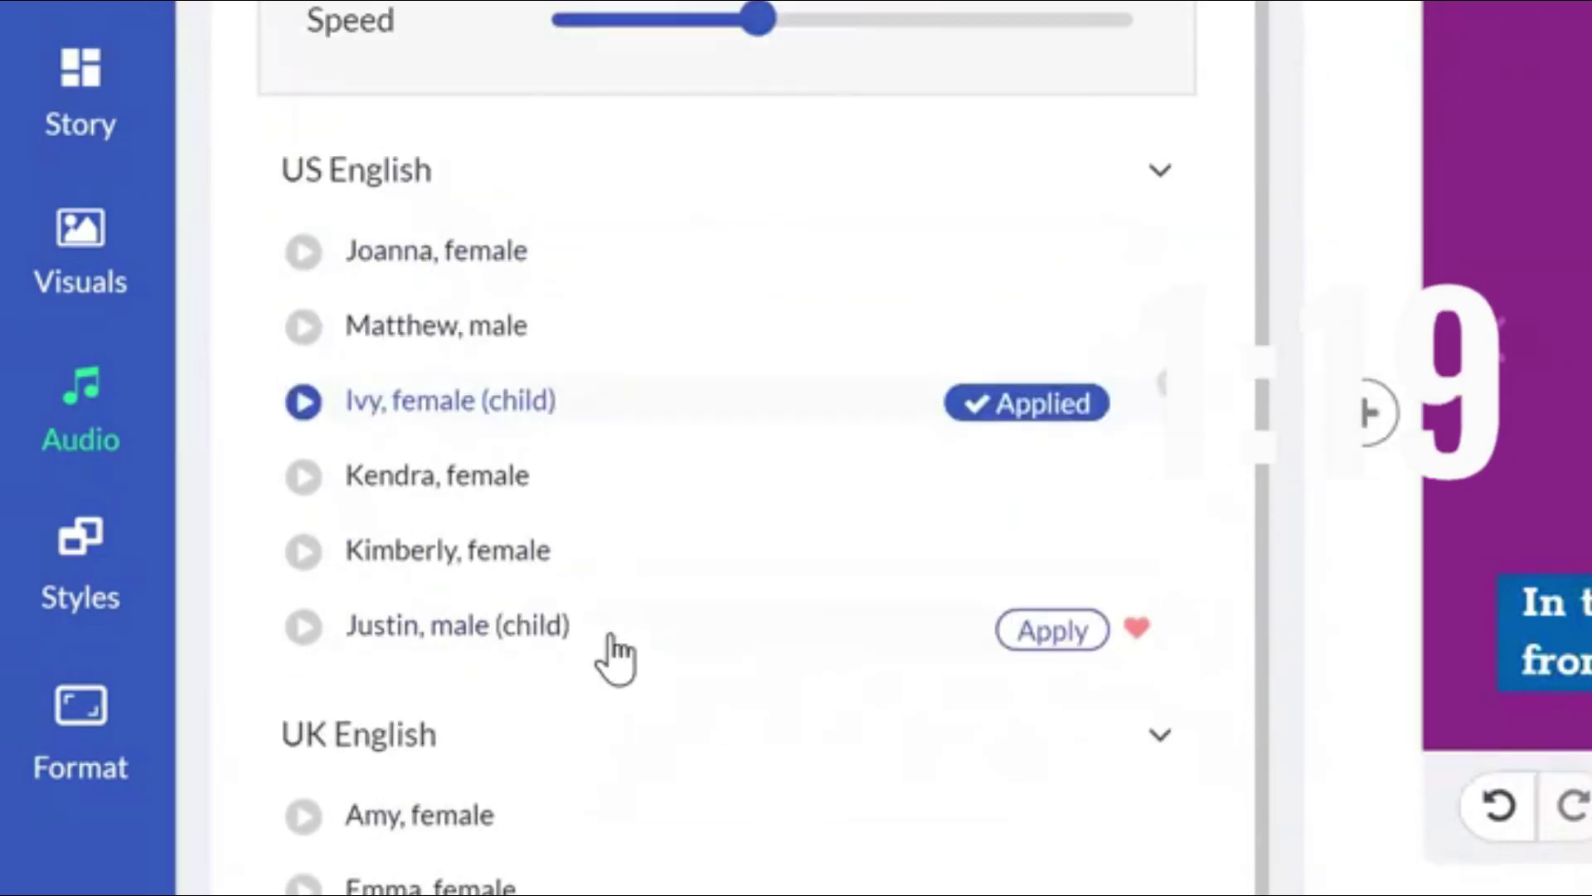
{"action": "scroll", "coordinate": [847, 610], "scroll_direction": "up", "scroll_amount": 3}
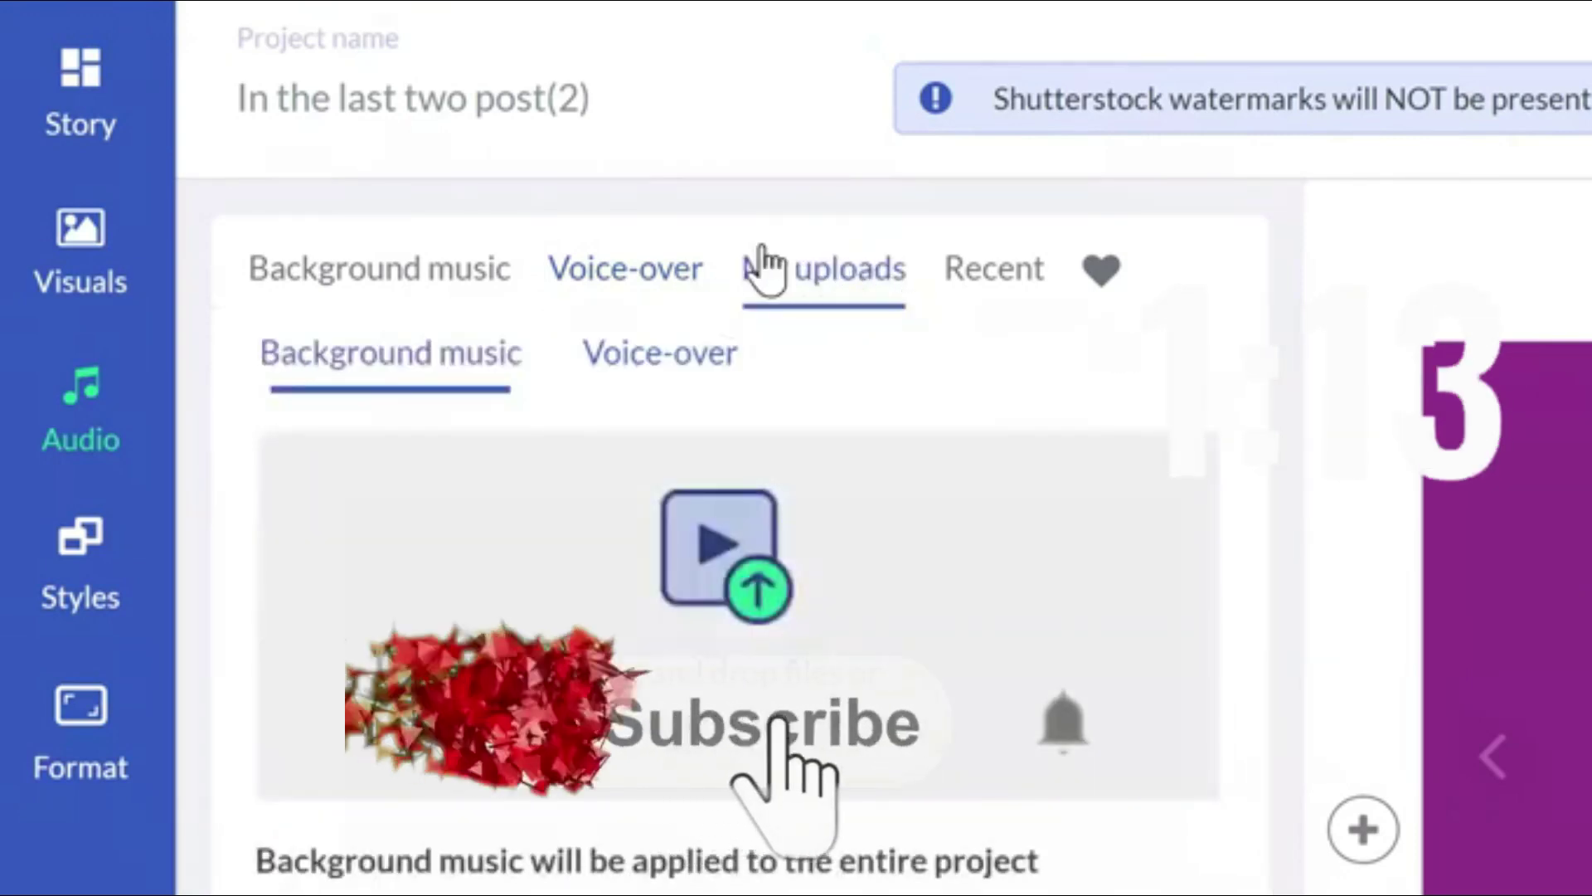
{"action": "scroll", "coordinate": [814, 307], "scroll_direction": "down", "scroll_amount": 3}
{"action": "scroll", "coordinate": [810, 306], "scroll_direction": "up", "scroll_amount": 3}
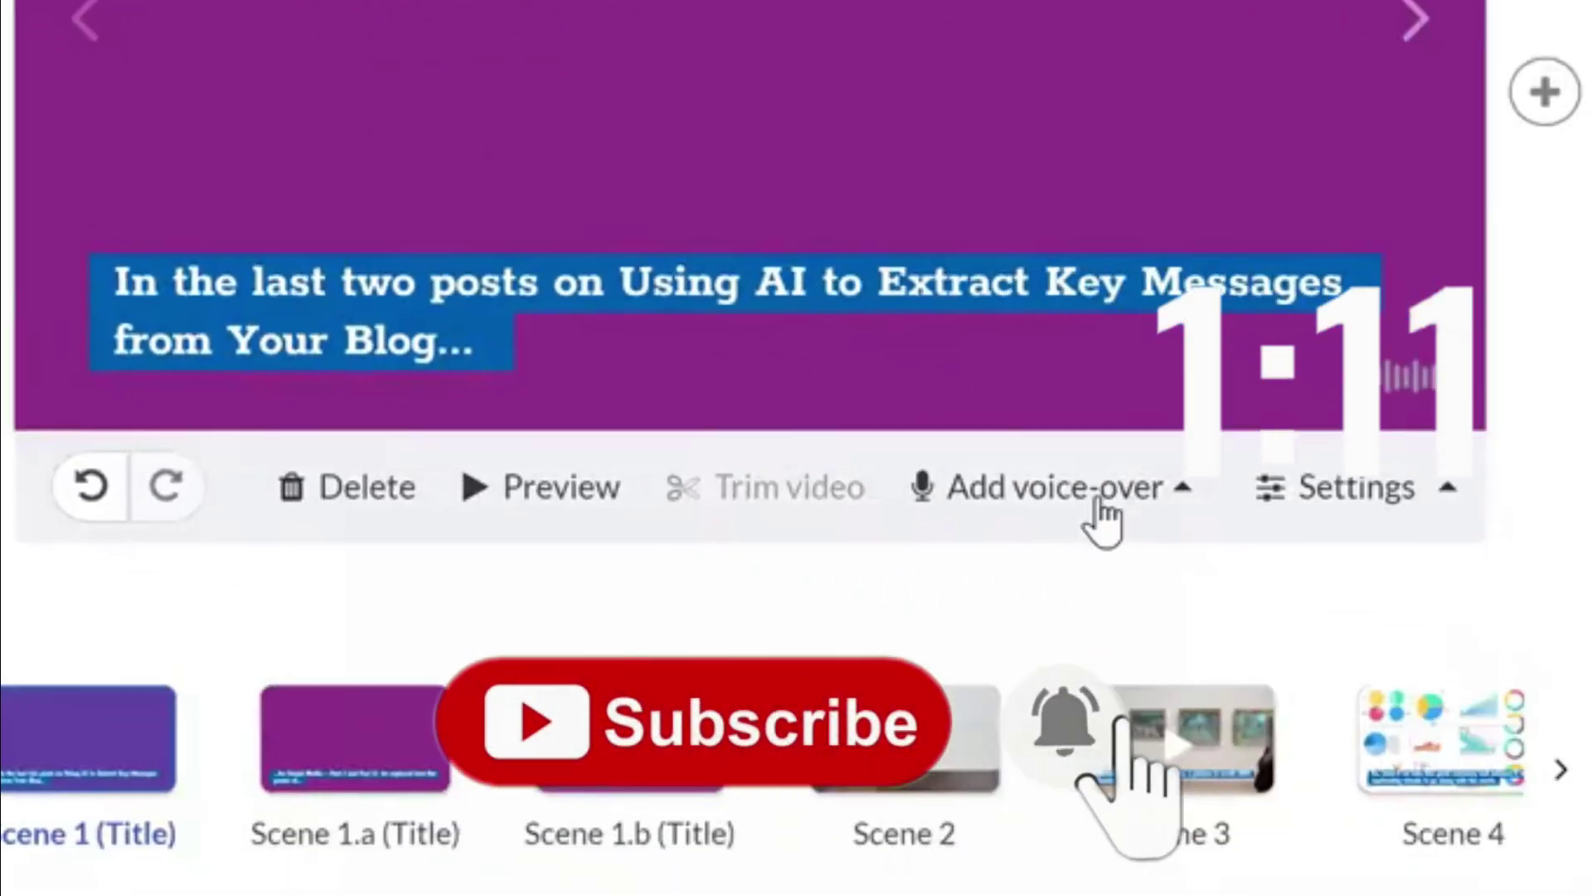
{"action": "left_click", "coordinate": [1083, 497]}
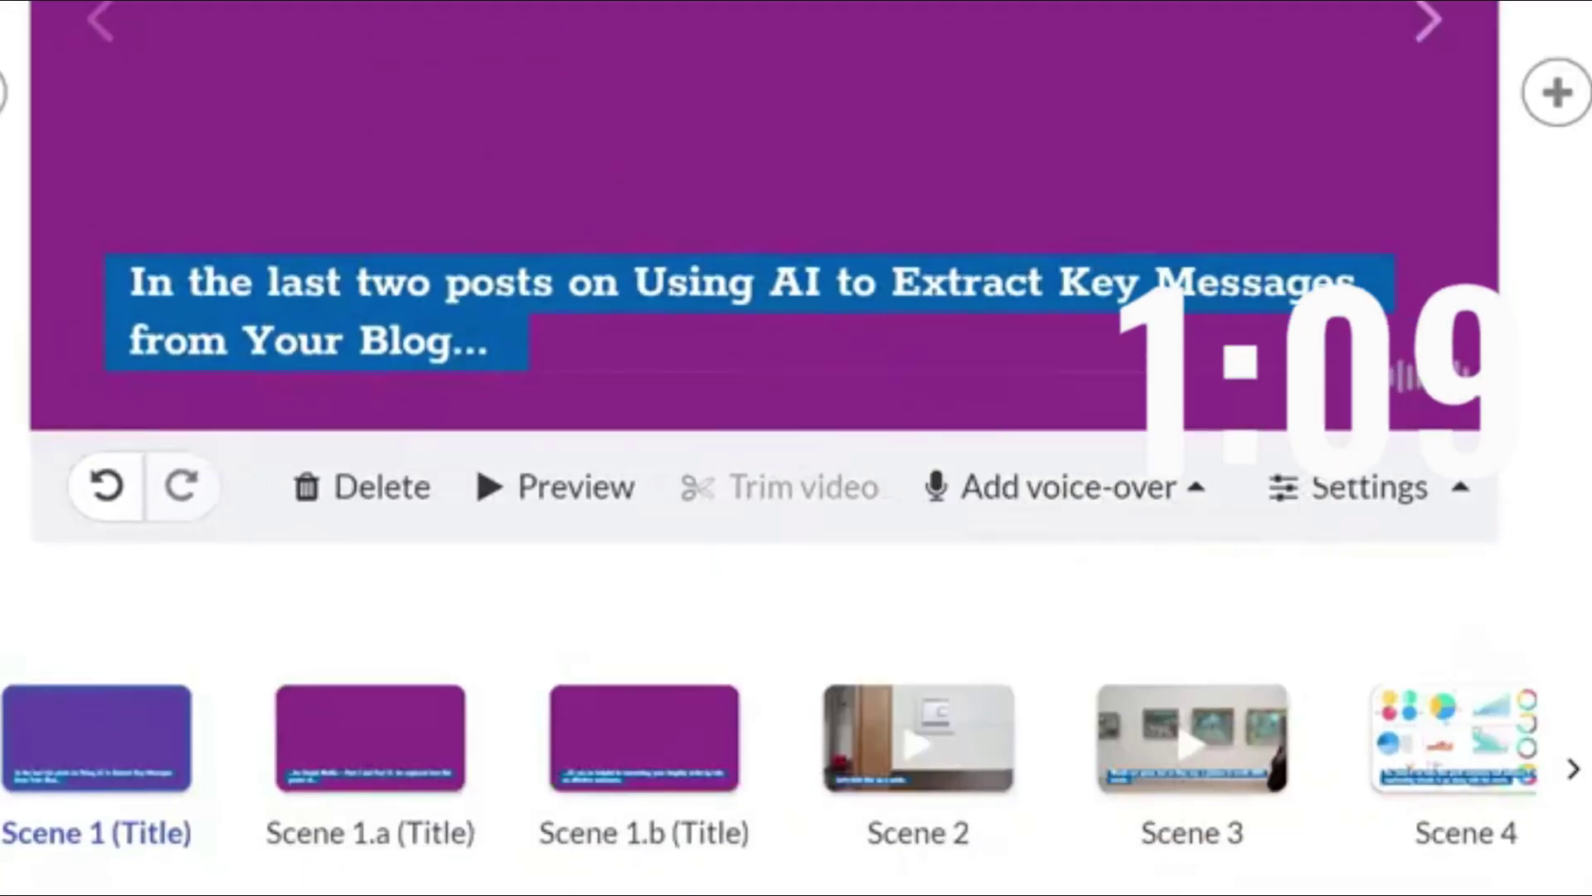
{"action": "mouse_move", "coordinate": [1570, 629]}
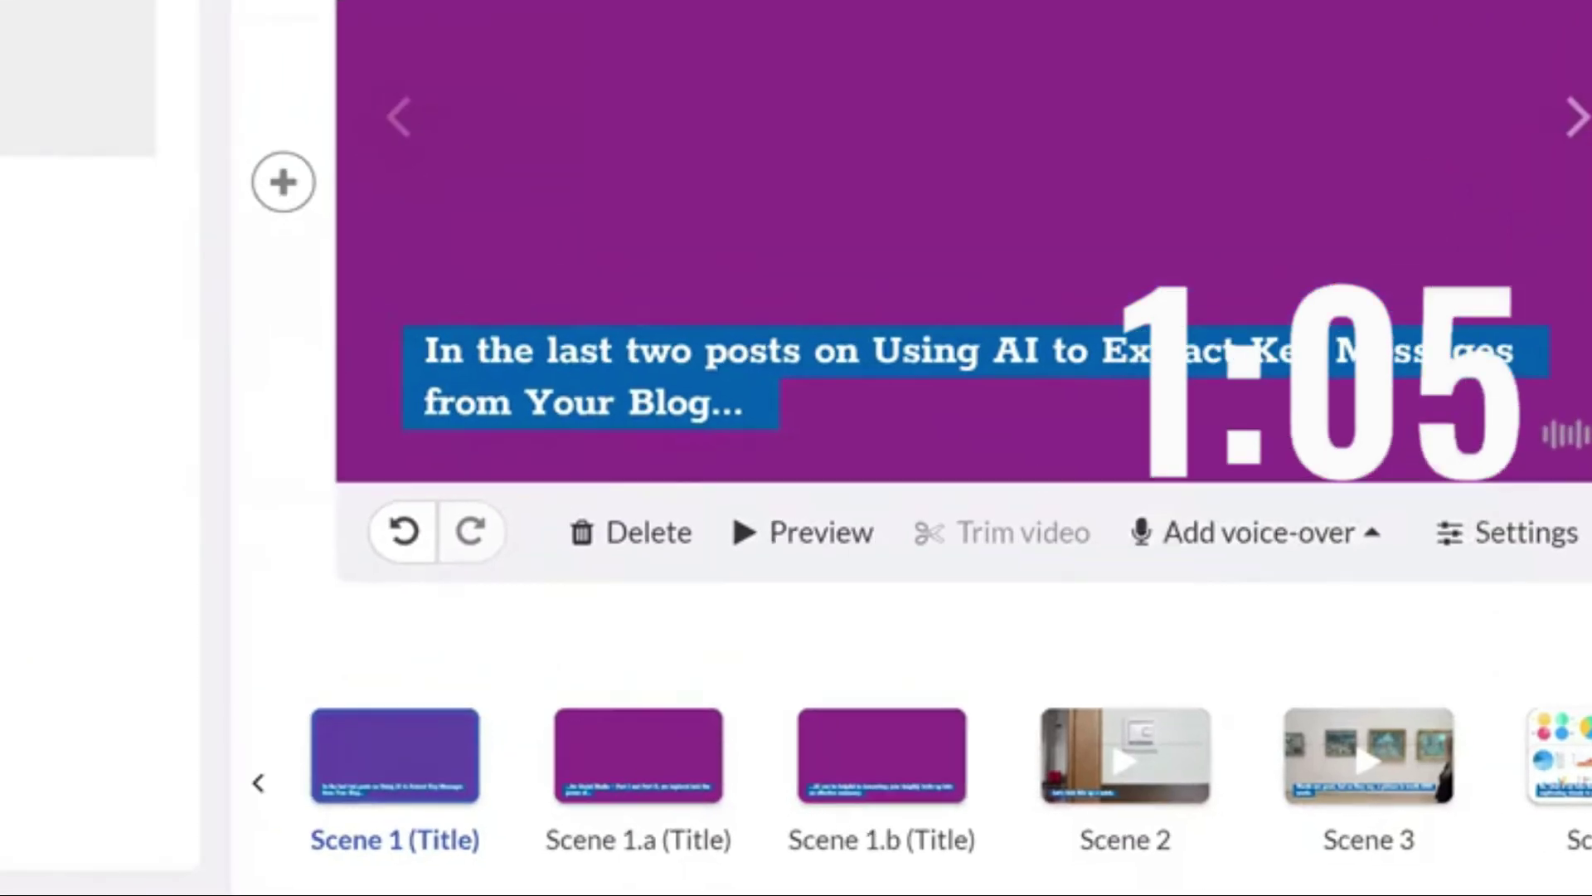
- Open the Styles panel to browse visual style themes
{"action": "left_click", "coordinate": [54, 460]}
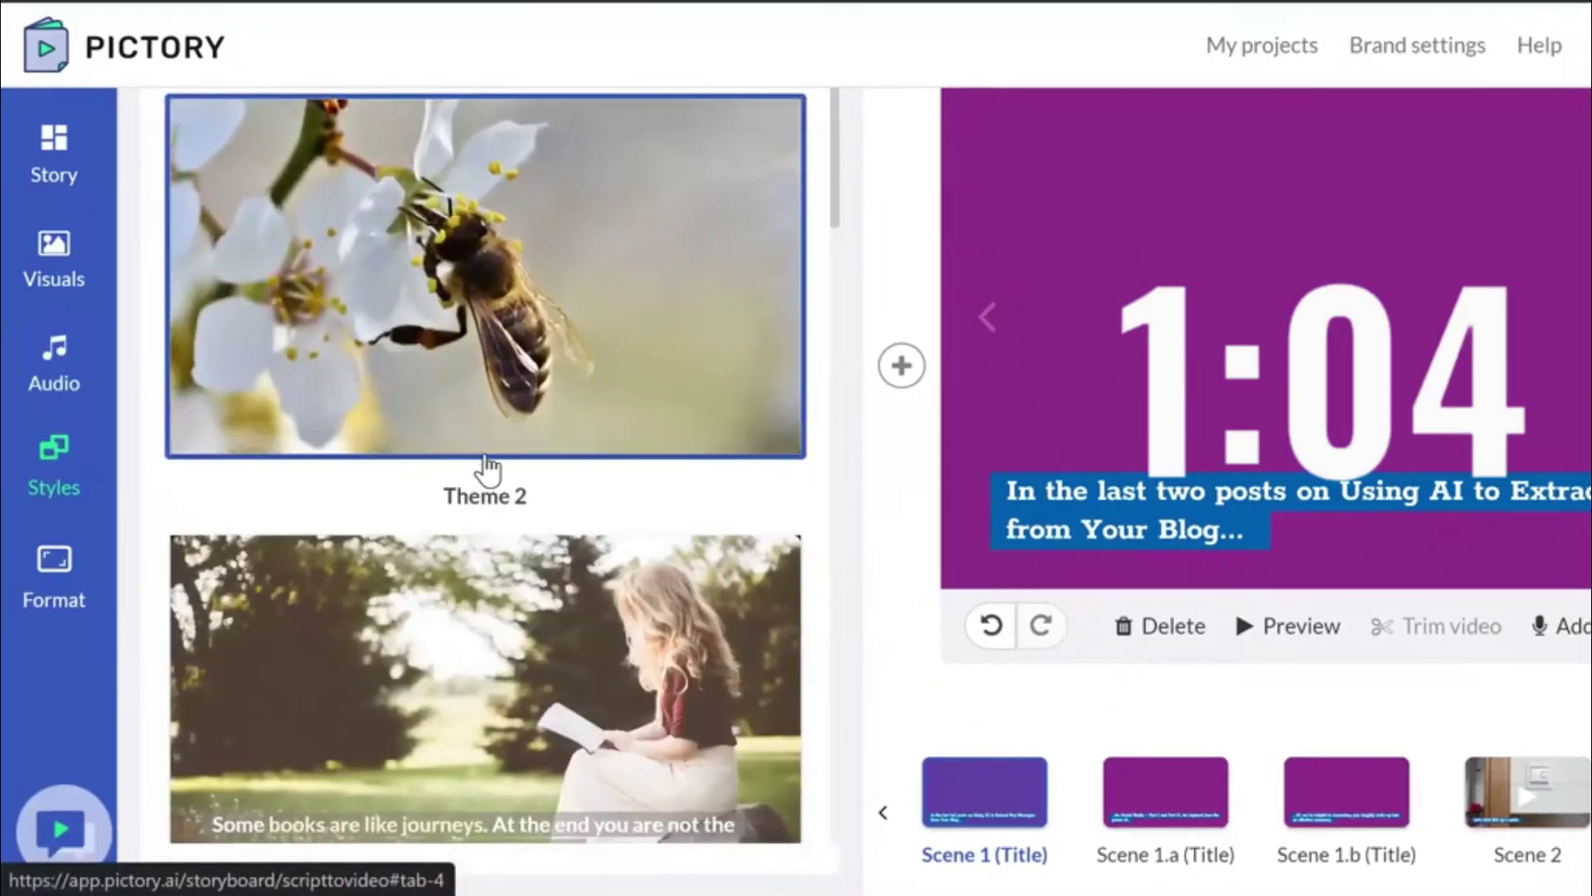
{"action": "scroll", "coordinate": [486, 496], "scroll_direction": "down", "scroll_amount": 2}
{"action": "scroll", "coordinate": [485, 498], "scroll_direction": "down", "scroll_amount": 2}
{"action": "scroll", "coordinate": [480, 519], "scroll_direction": "up", "scroll_amount": 4}
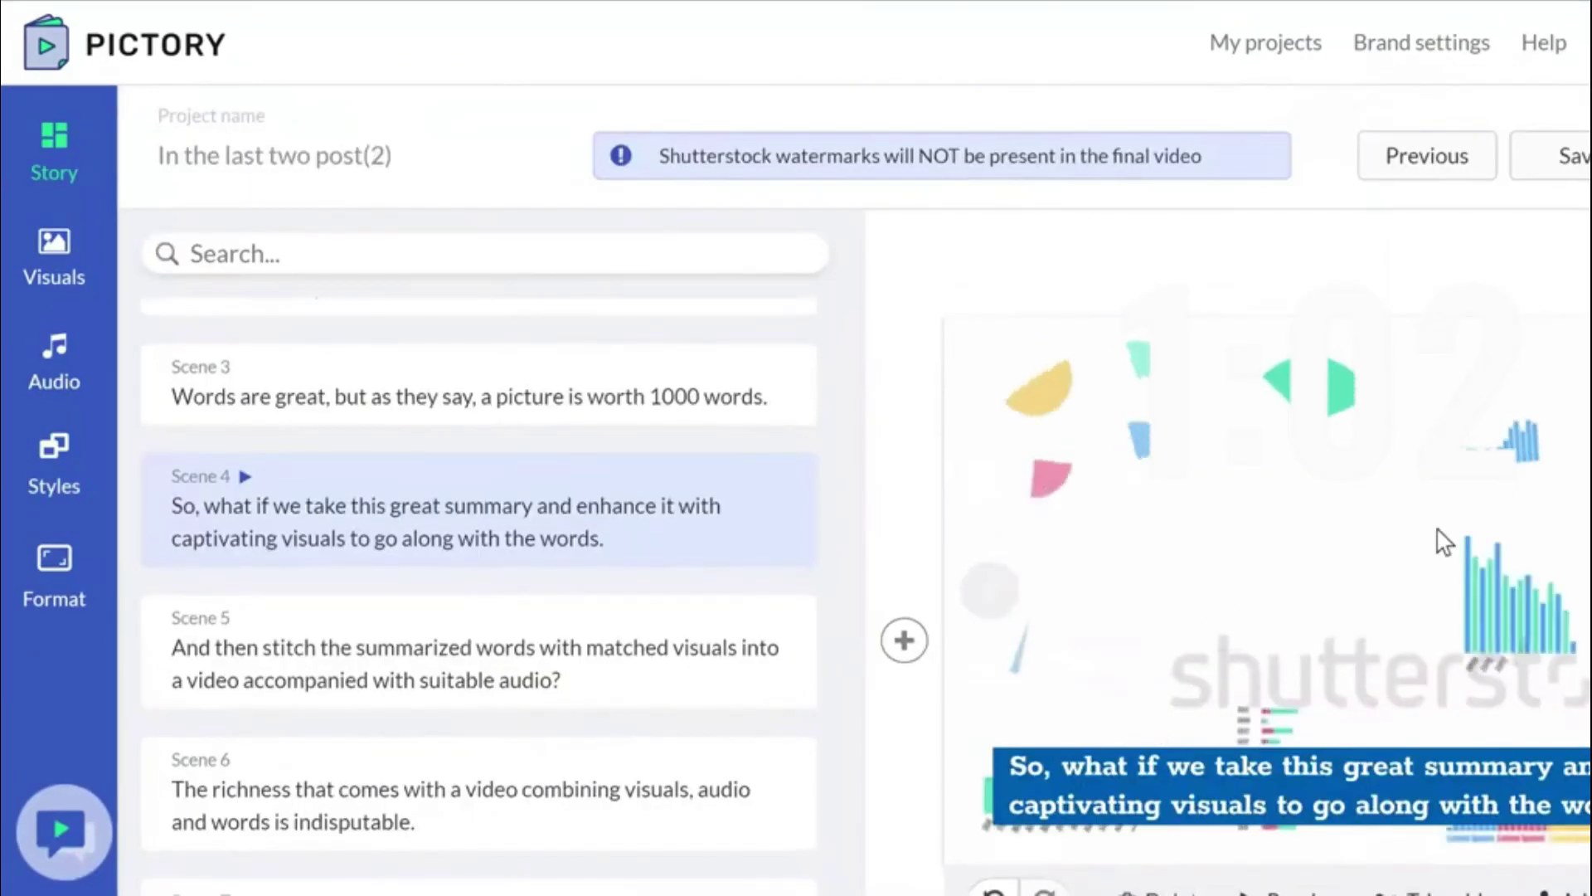